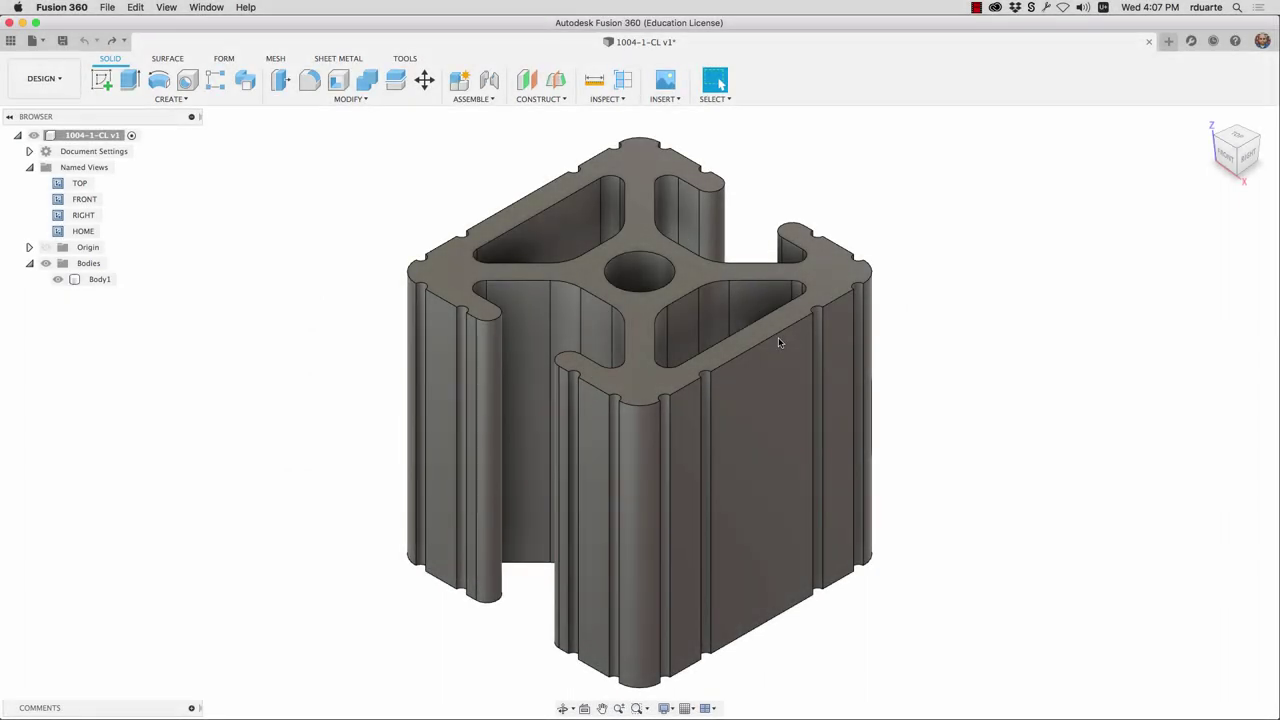
# - Check the saved TOP, FRONT and HOME views, then orbit the extrusion to a steeper top-down angle
pyautogui.click(601, 290)
pyautogui.press('Escape')
pyautogui.click(29, 167)
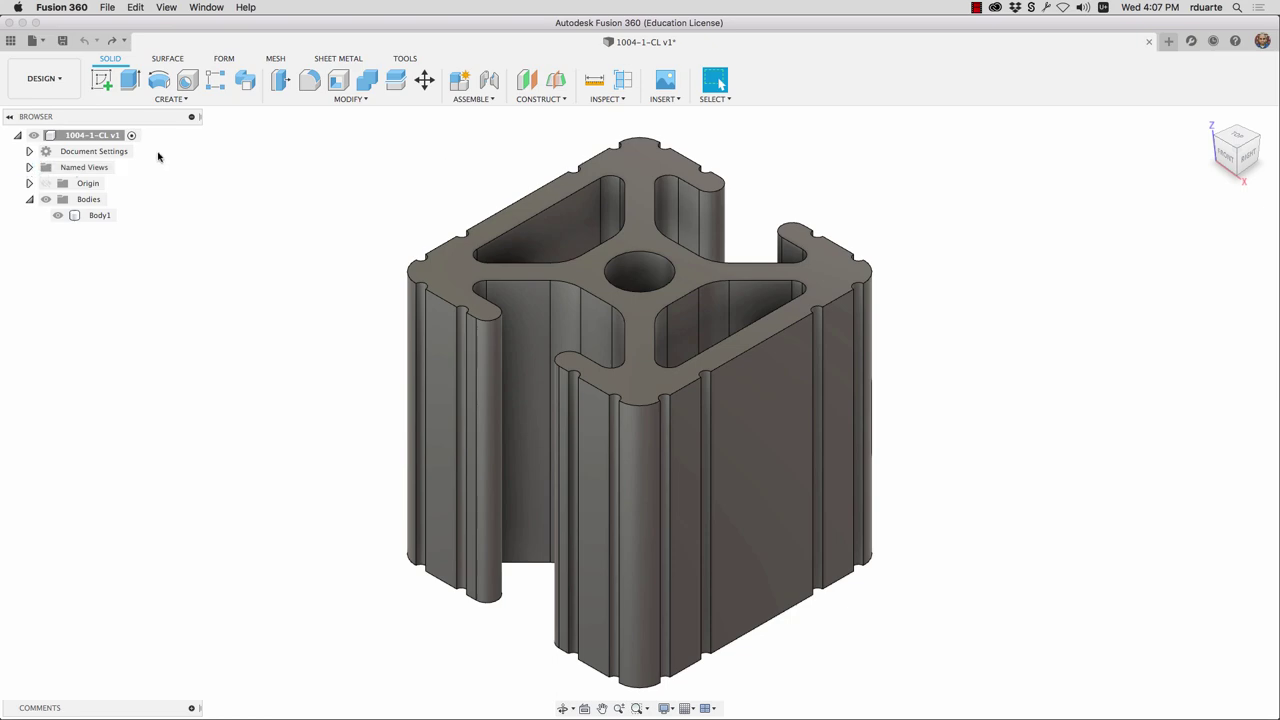
pyautogui.click(29, 167)
pyautogui.doubleClick(77, 184)
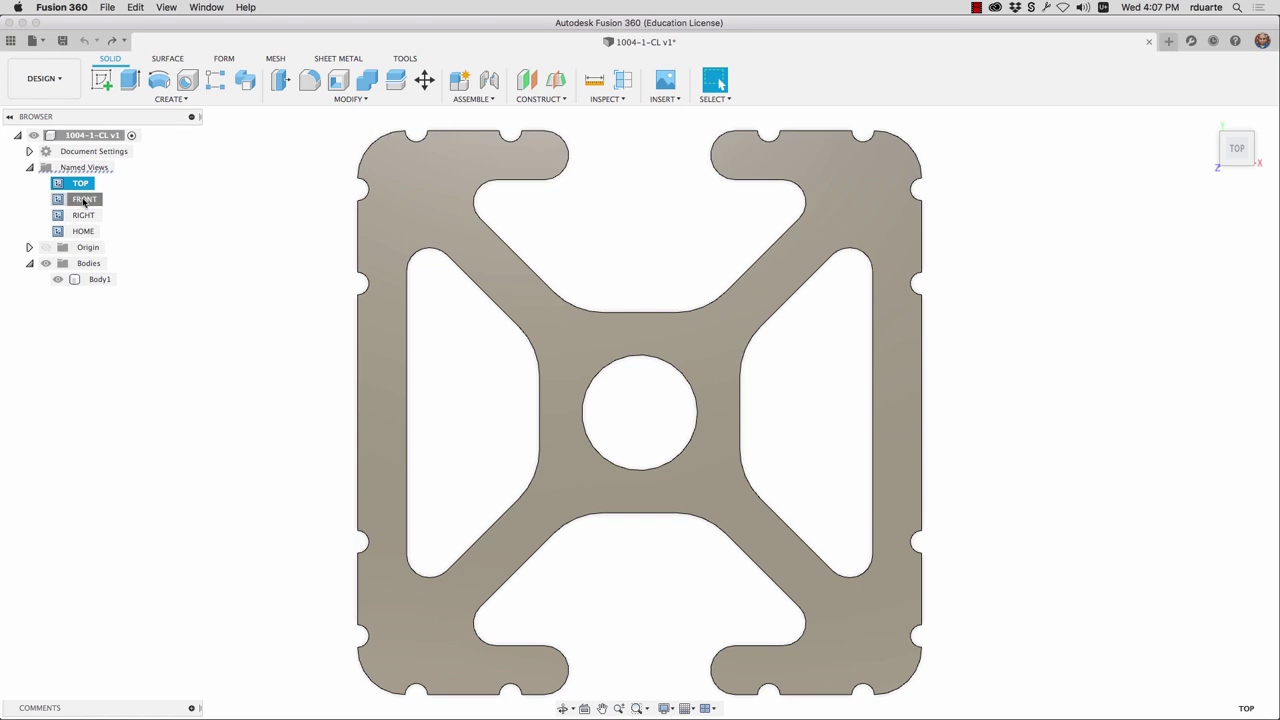
pyautogui.doubleClick(84, 200)
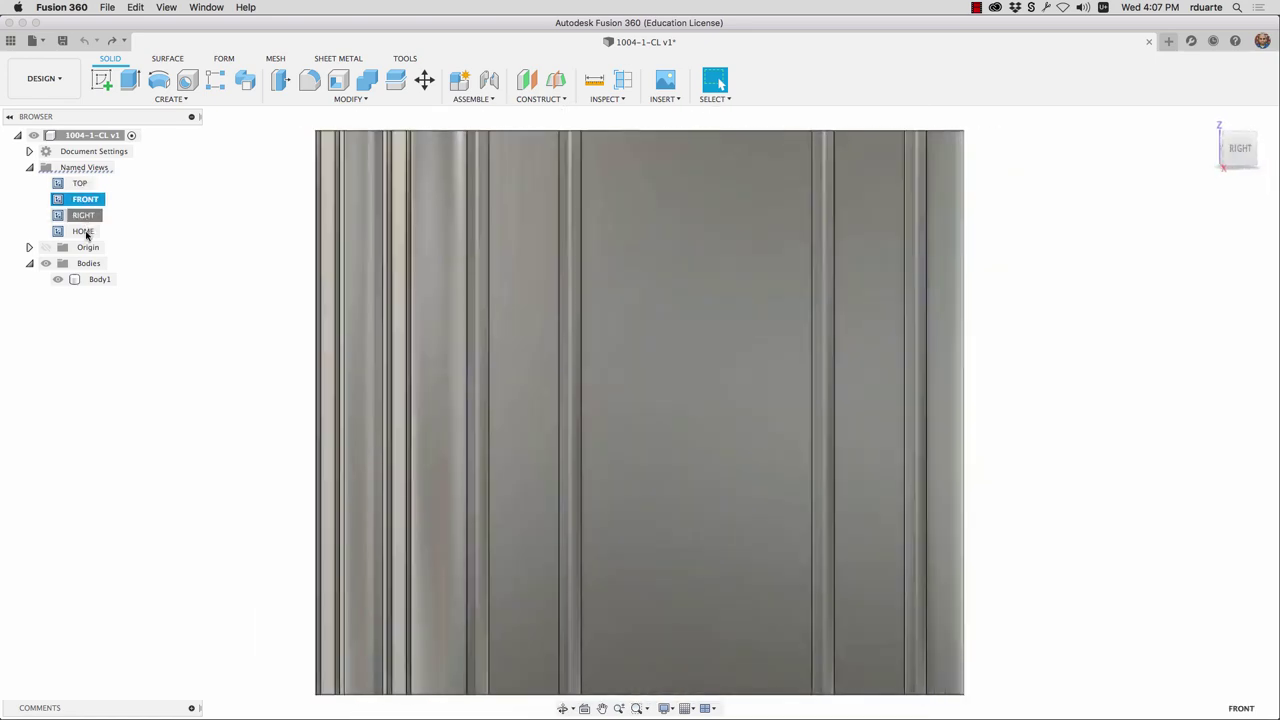
pyautogui.doubleClick(84, 232)
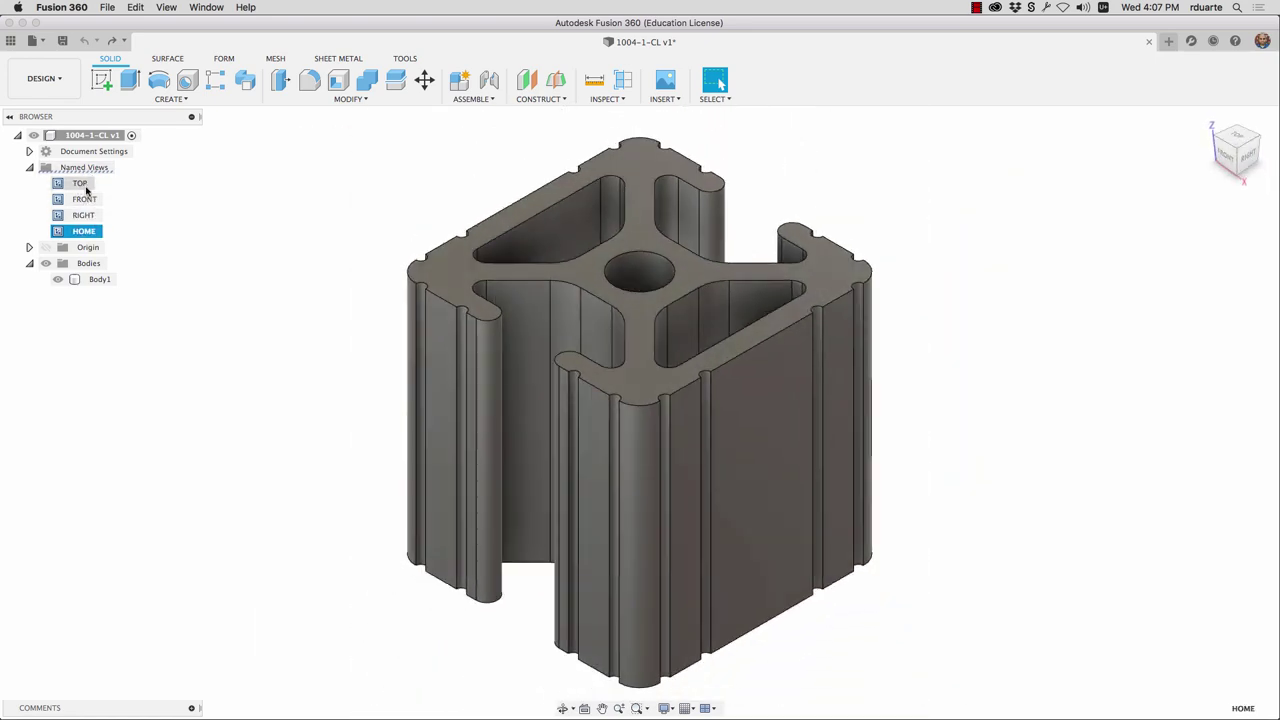
pyautogui.click(1240, 140)
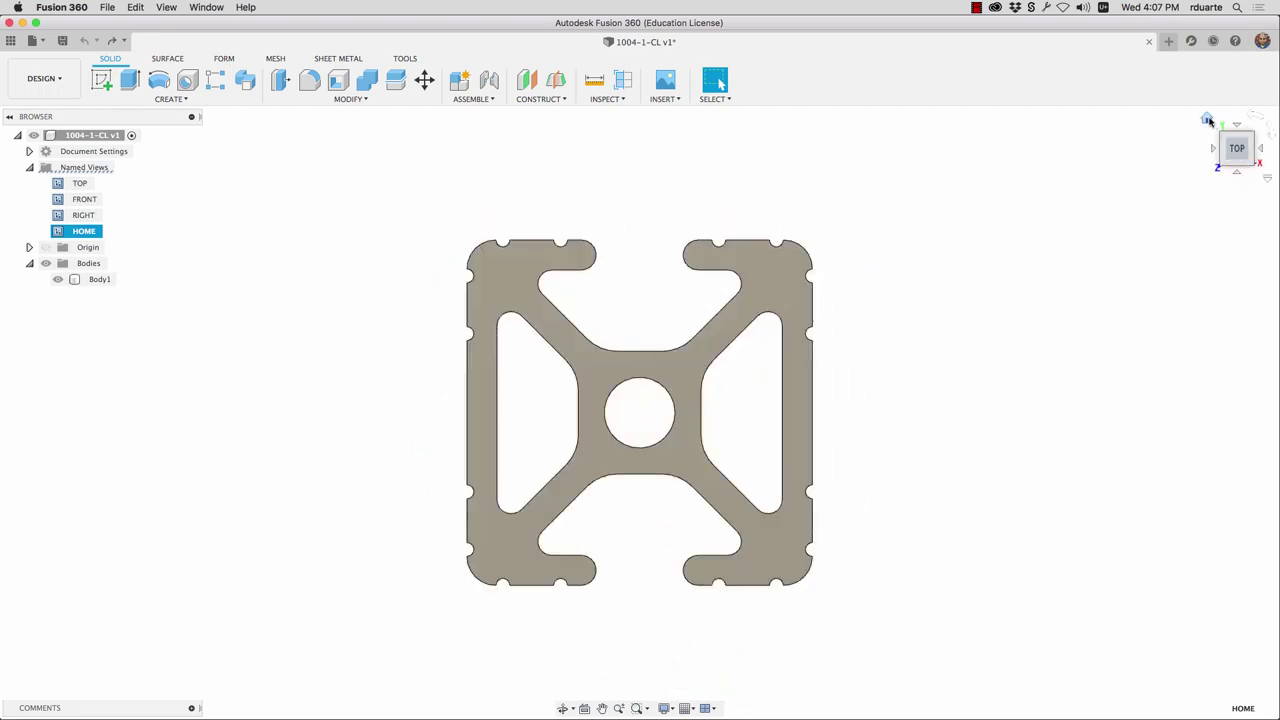
pyautogui.click(1234, 142)
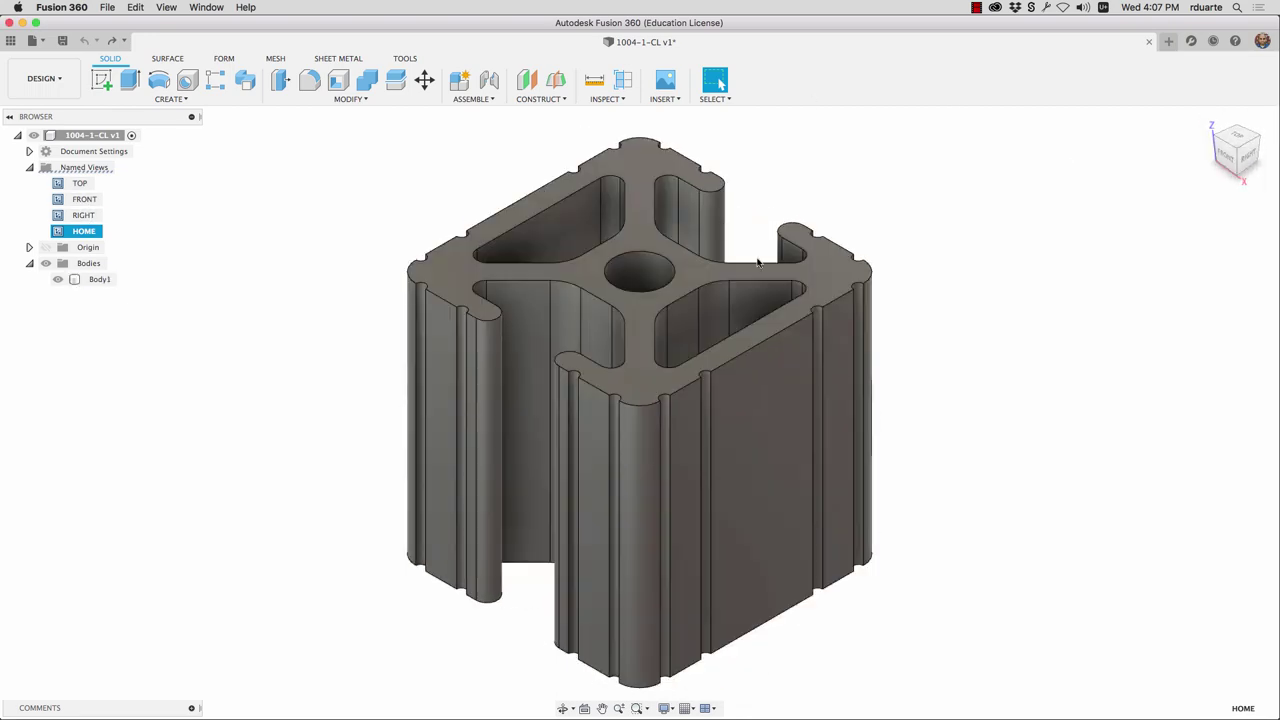
pyautogui.moveTo(637, 400)
pyautogui.keyDown('shift'); pyautogui.mouseDown(button='middle')
pyautogui.moveTo(620, 480)
pyautogui.moveTo(602, 486)
pyautogui.moveTo(590, 470)
pyautogui.moveTo(640, 410)
pyautogui.mouseUp(button='middle'); pyautogui.keyUp('shift')
# - Save the current angle as a new named view called My View
pyautogui.rightClick(100, 167)
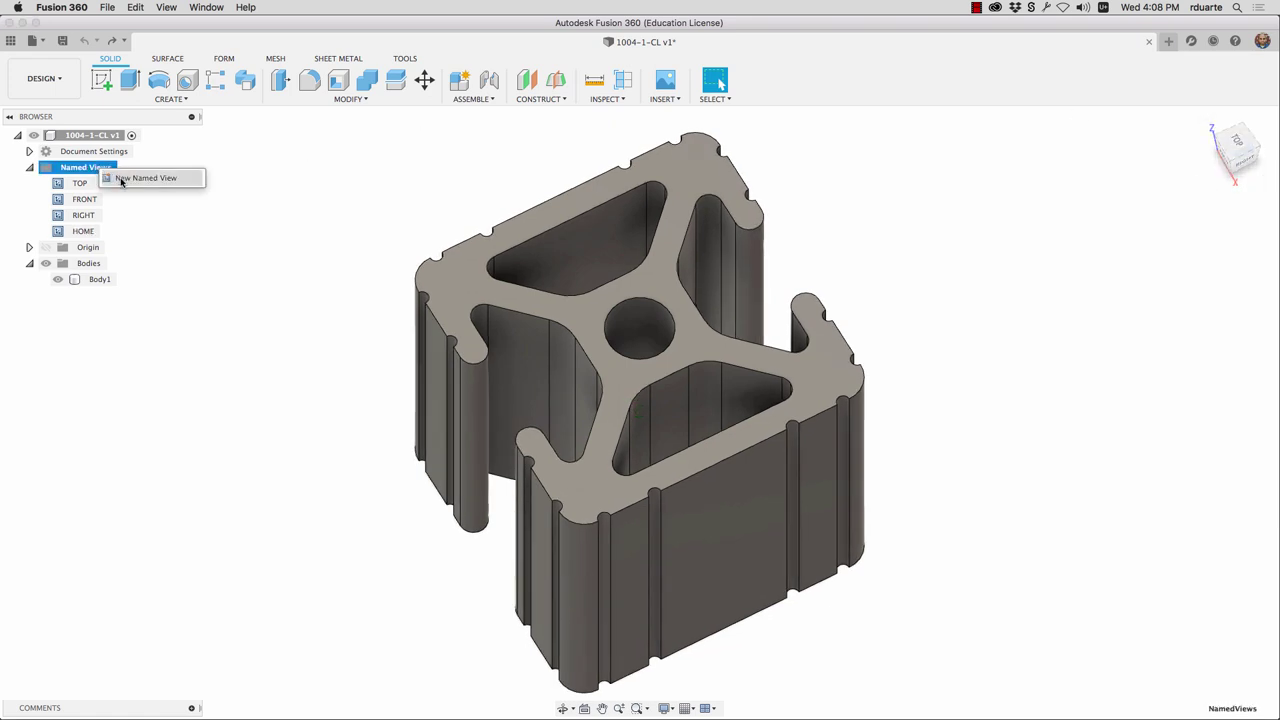
pyautogui.click(121, 179)
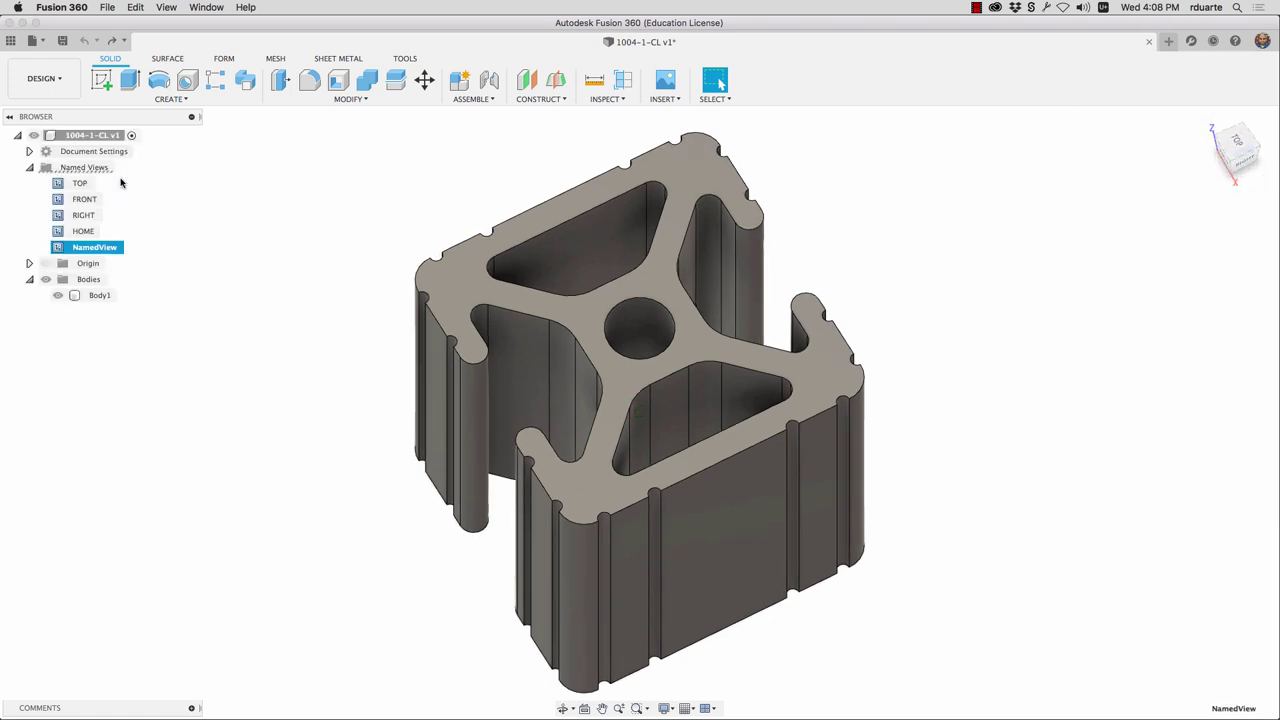
pyautogui.doubleClick(113, 246)
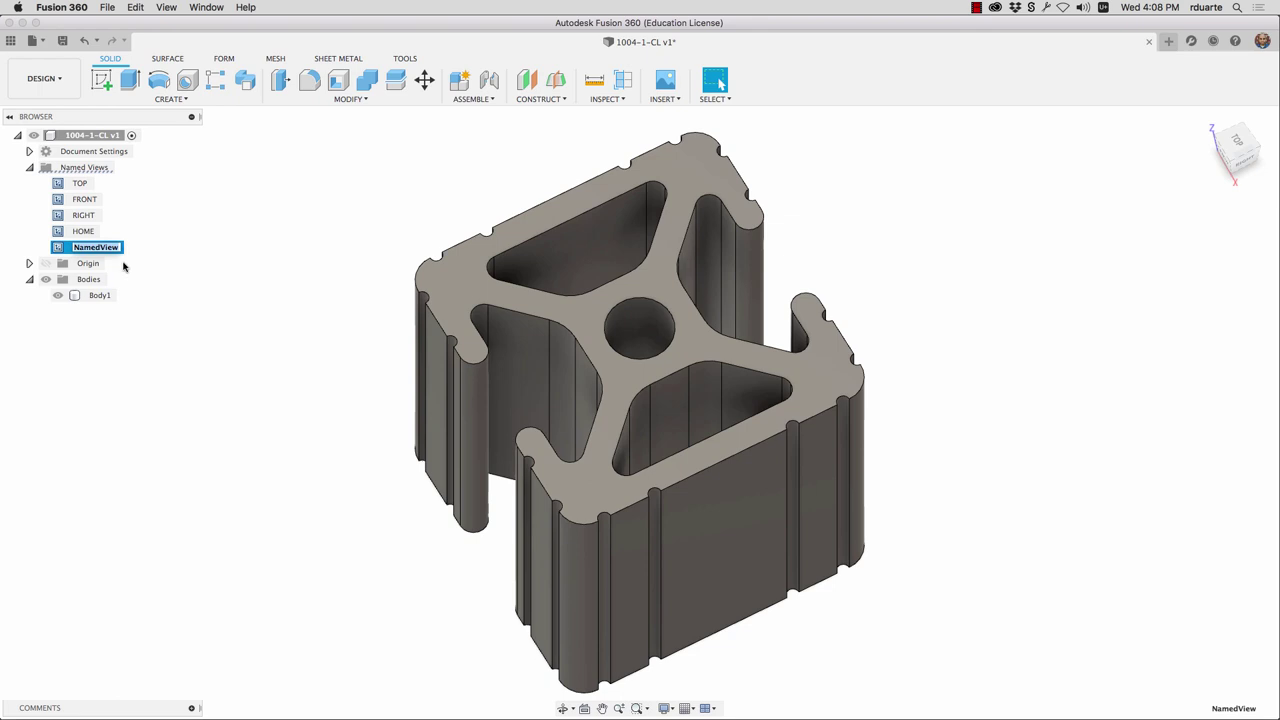
pyautogui.write('My')
pyautogui.press('Return')
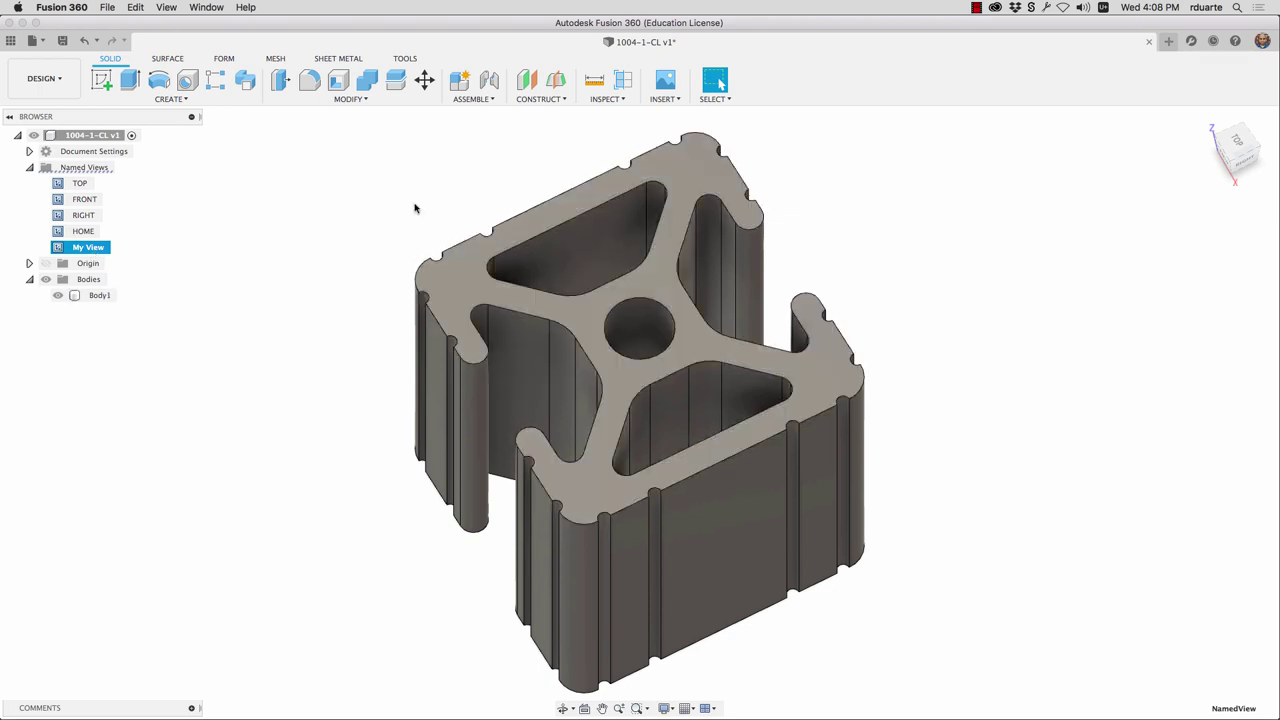
# - Start a new drawing from the design, keeping Full Assembly as the contents
pyautogui.click(65, 81)
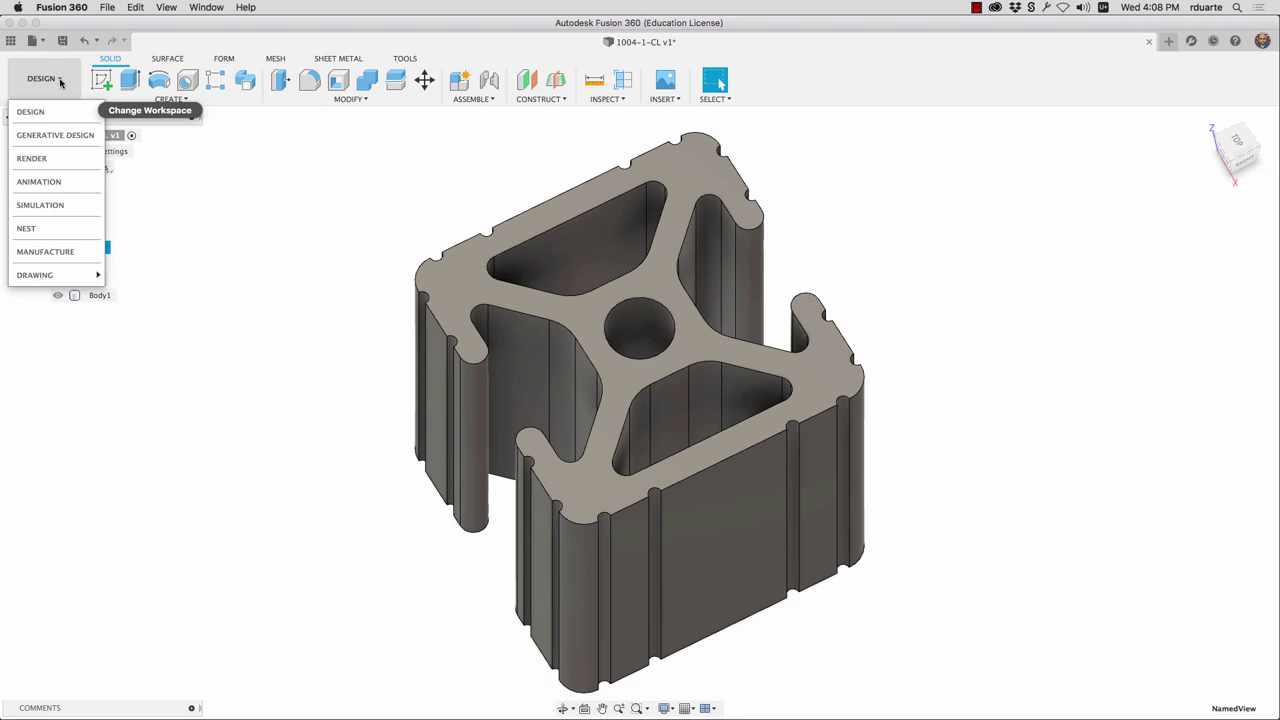
pyautogui.moveTo(71, 270)
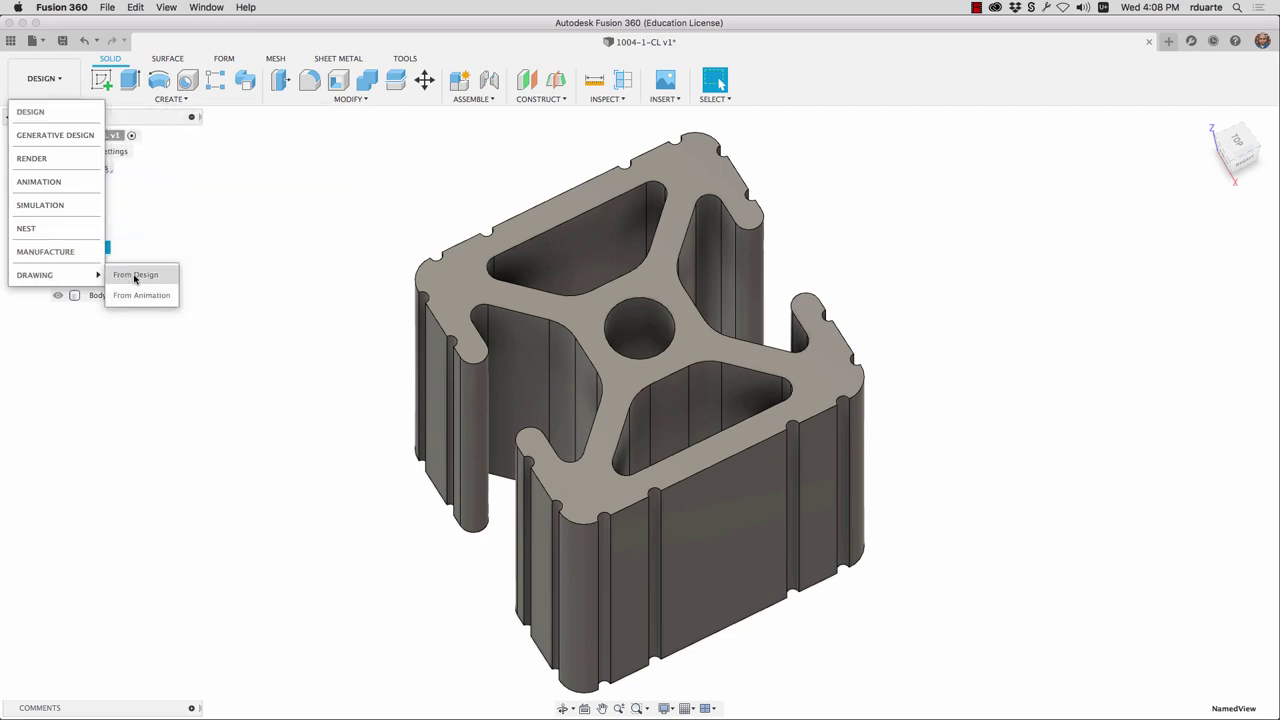
pyautogui.click(135, 275)
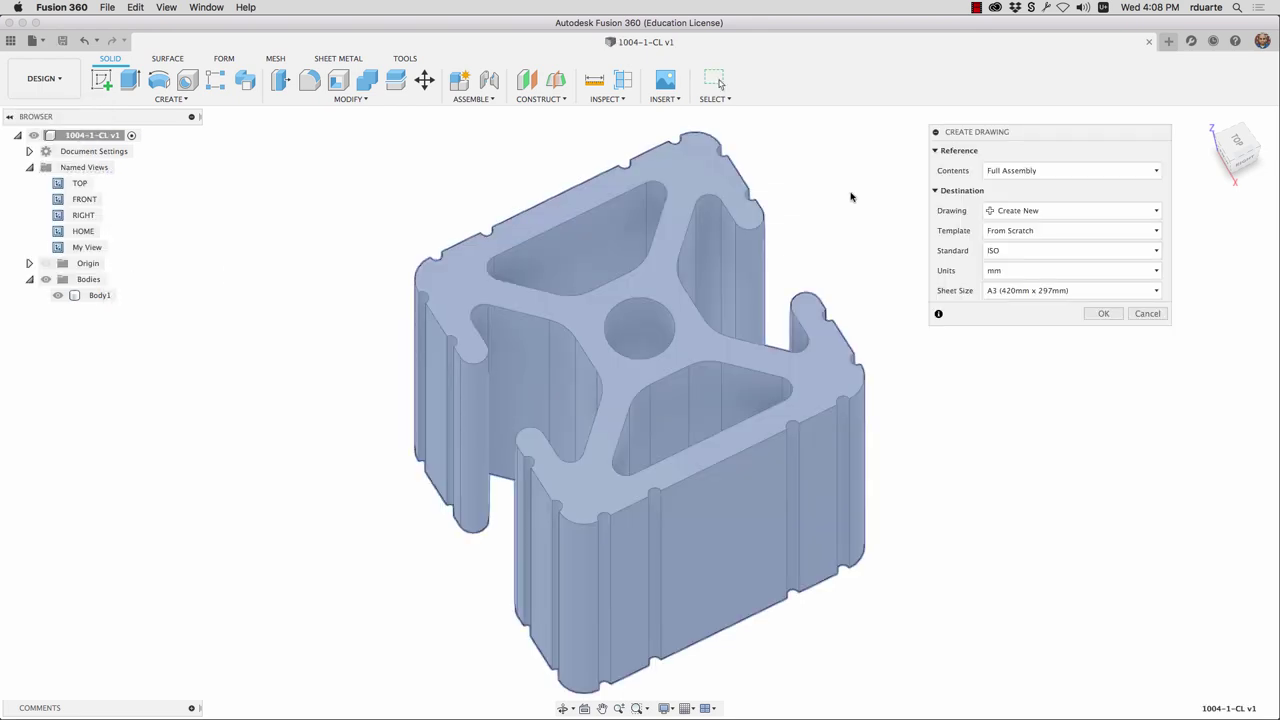
pyautogui.click(1025, 174)
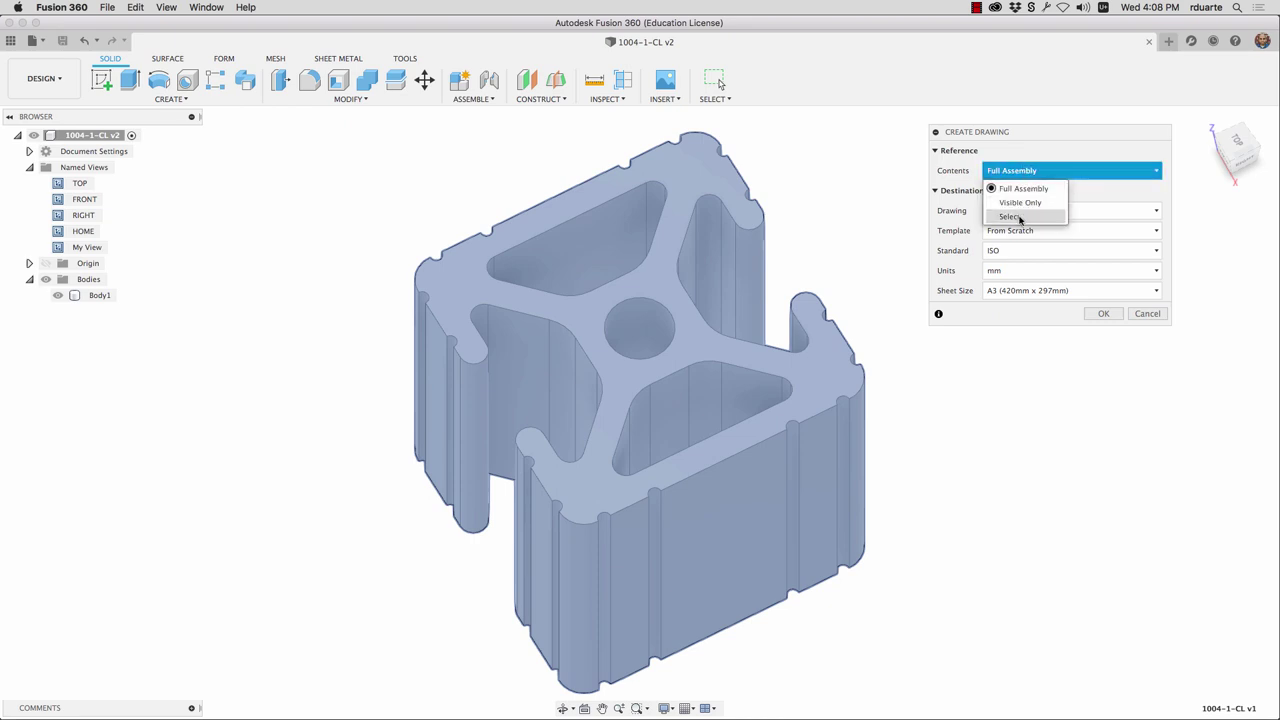
pyautogui.click(1037, 152)
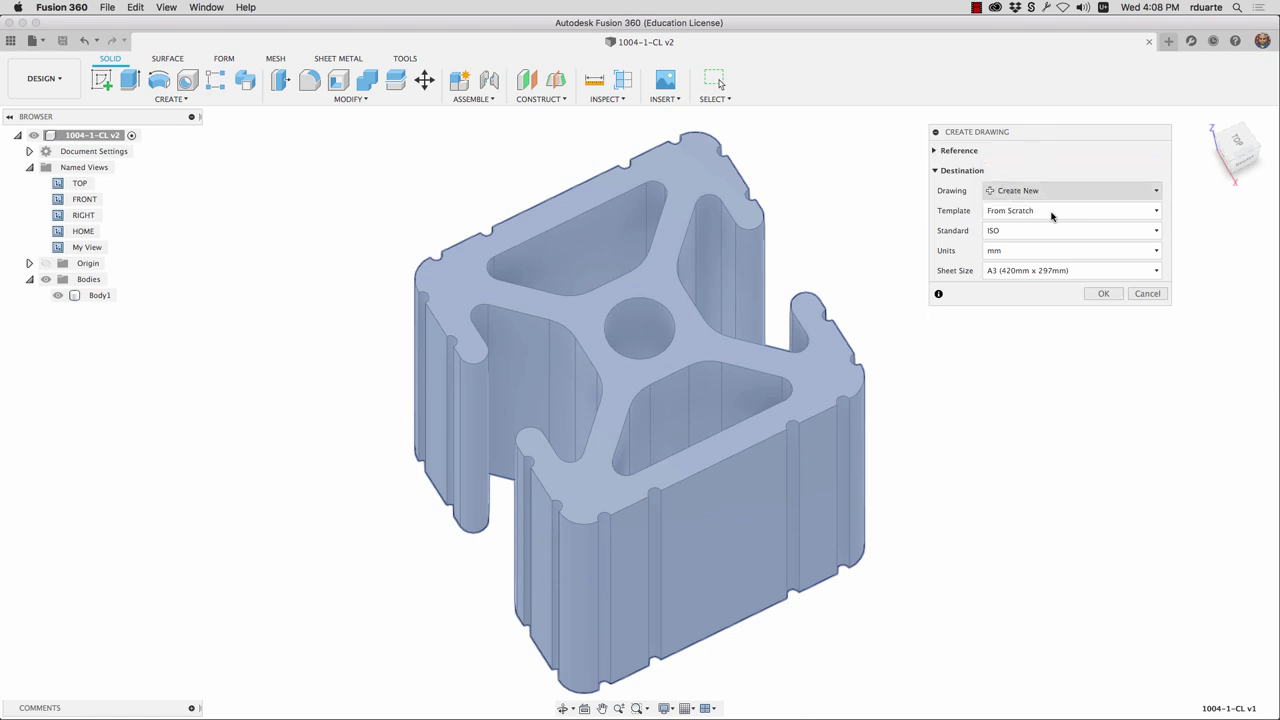
pyautogui.click(950, 151)
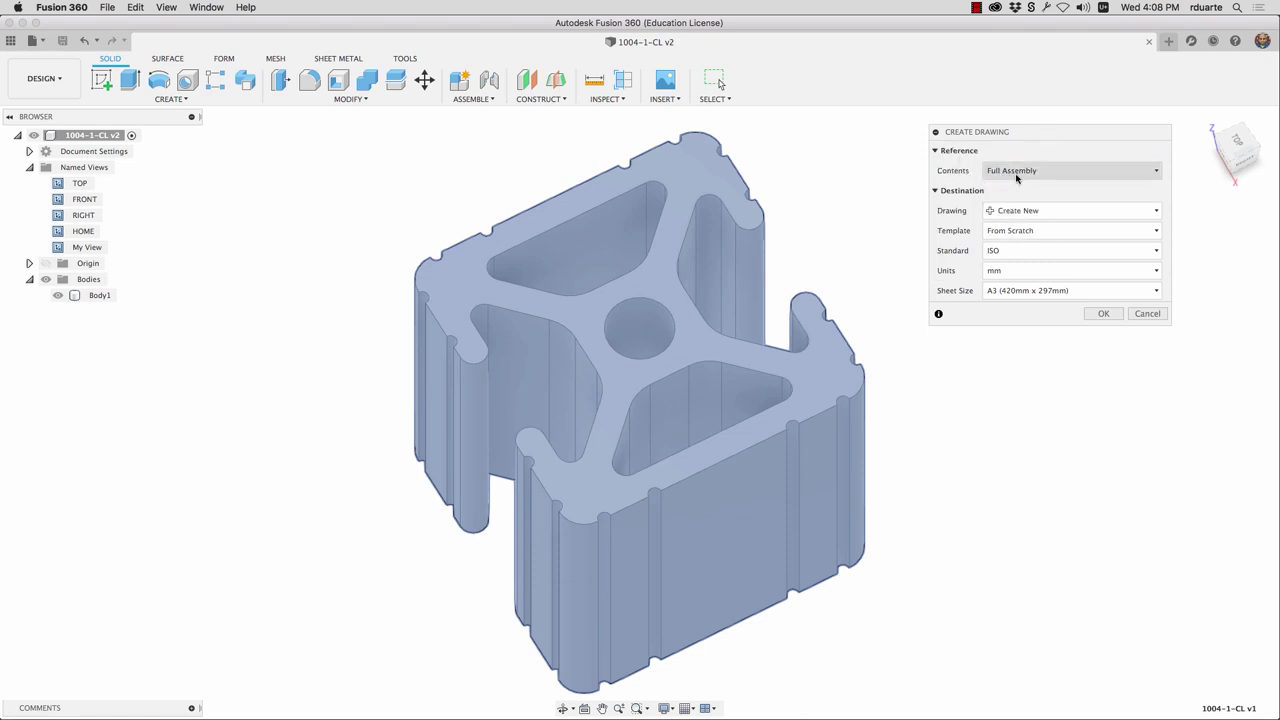
# - Set the drafting standard to ASME with mm units and a B (17in x 11in) sheet, and confirm
pyautogui.click(1015, 257)
pyautogui.click(1005, 282)
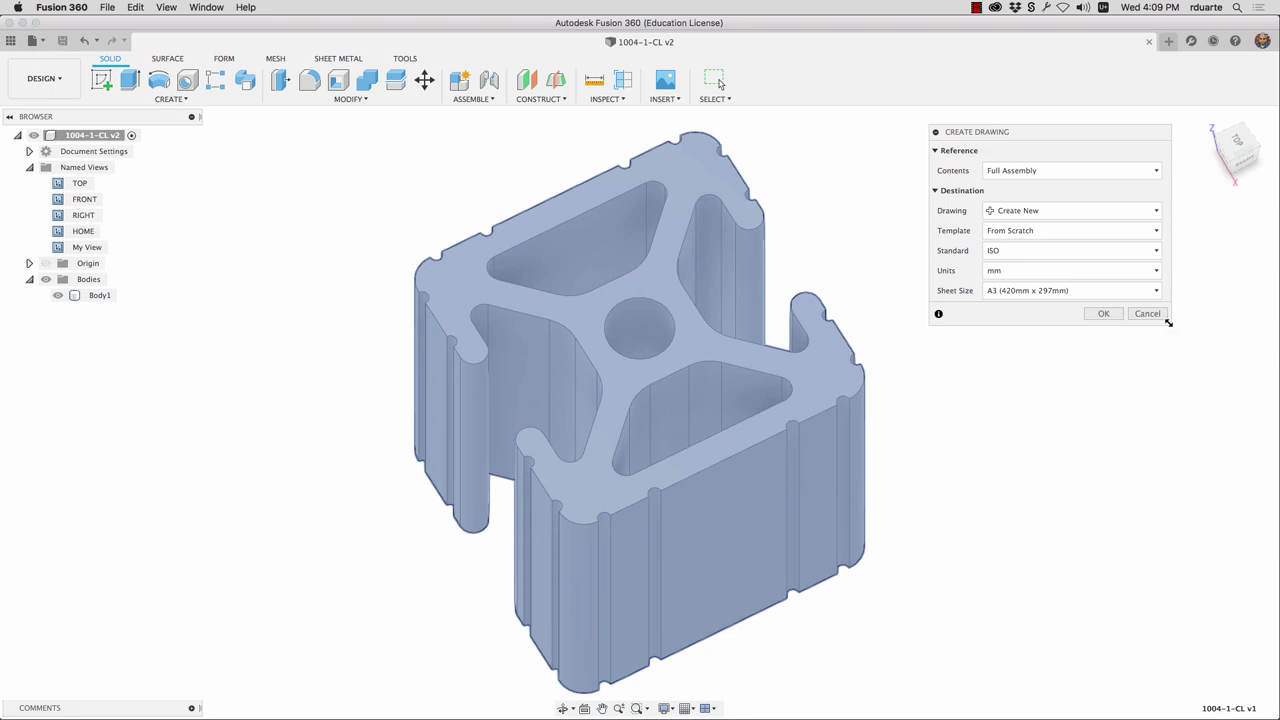
pyautogui.moveTo(1168, 326); pyautogui.dragTo(1186, 368)
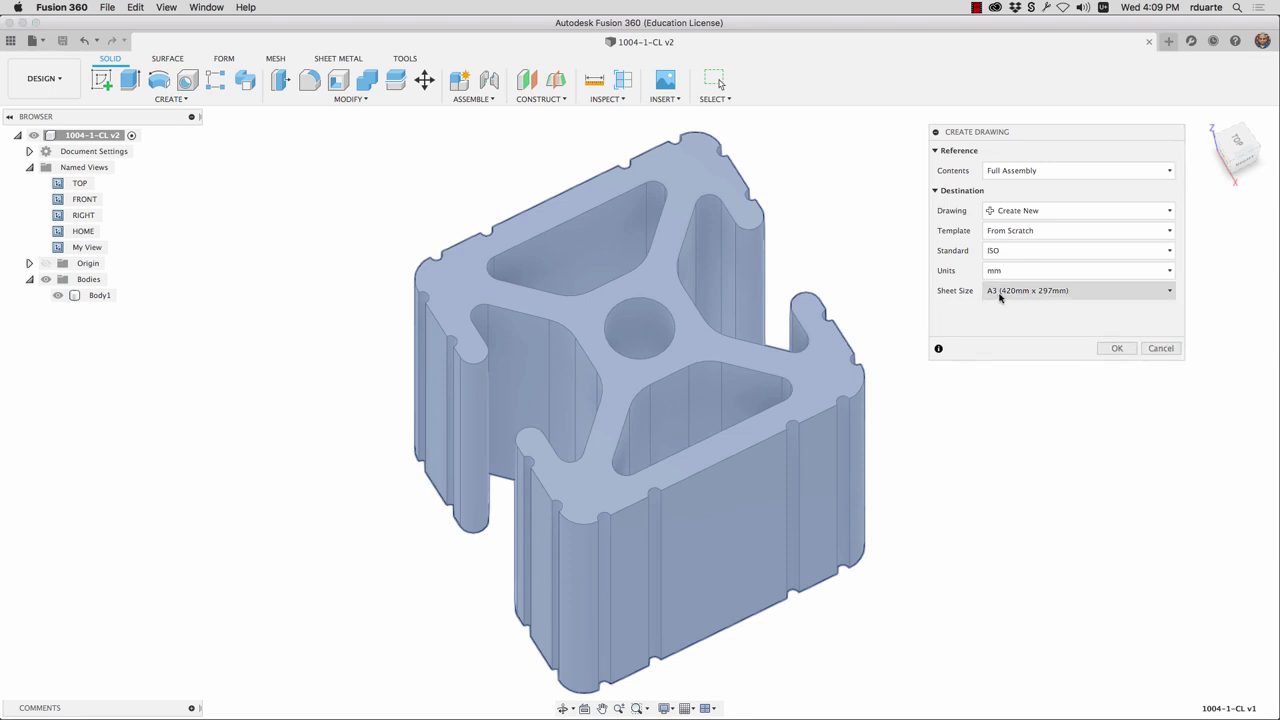
pyautogui.click(1023, 252)
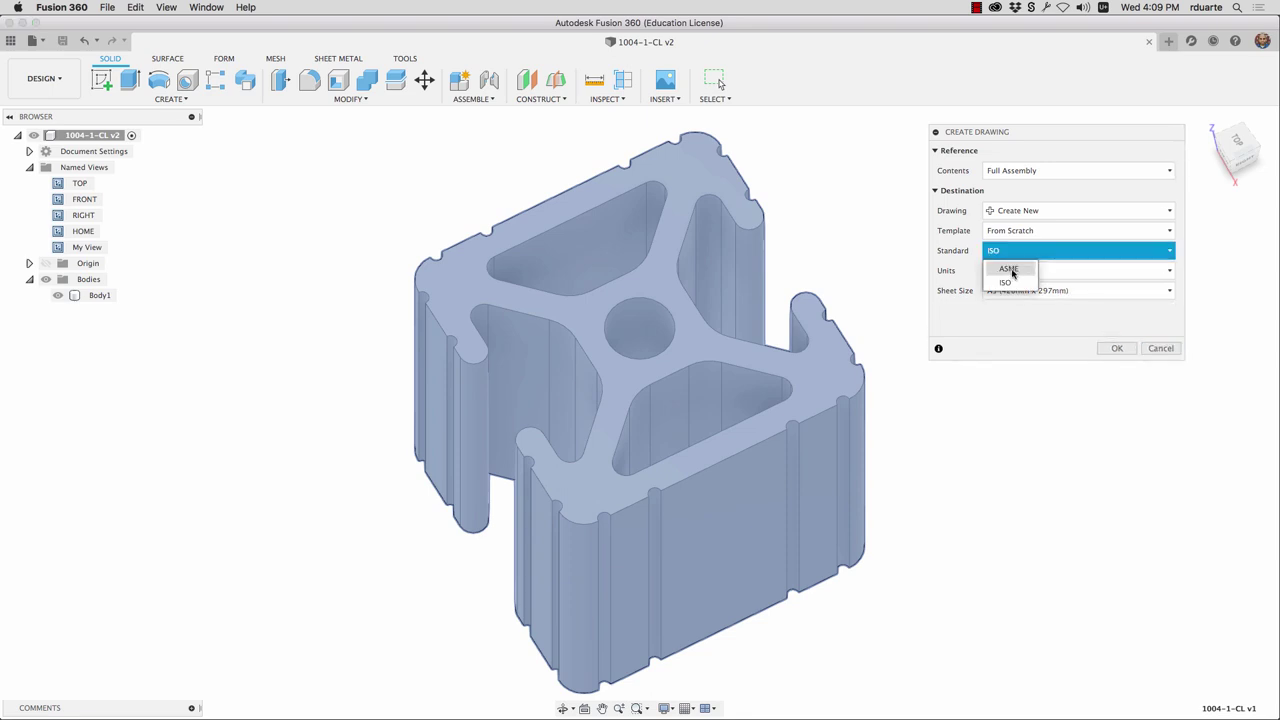
pyautogui.click(1010, 268)
pyautogui.click(1034, 291)
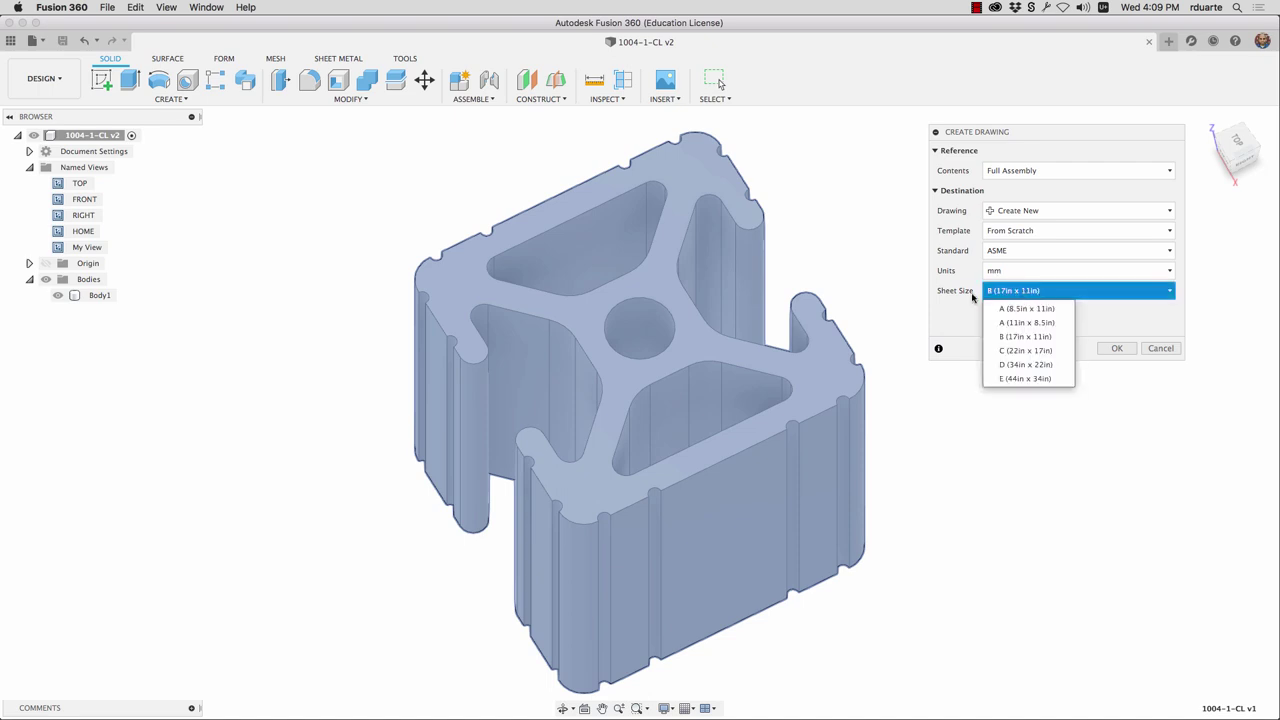
pyautogui.click(975, 298)
pyautogui.click(1000, 271)
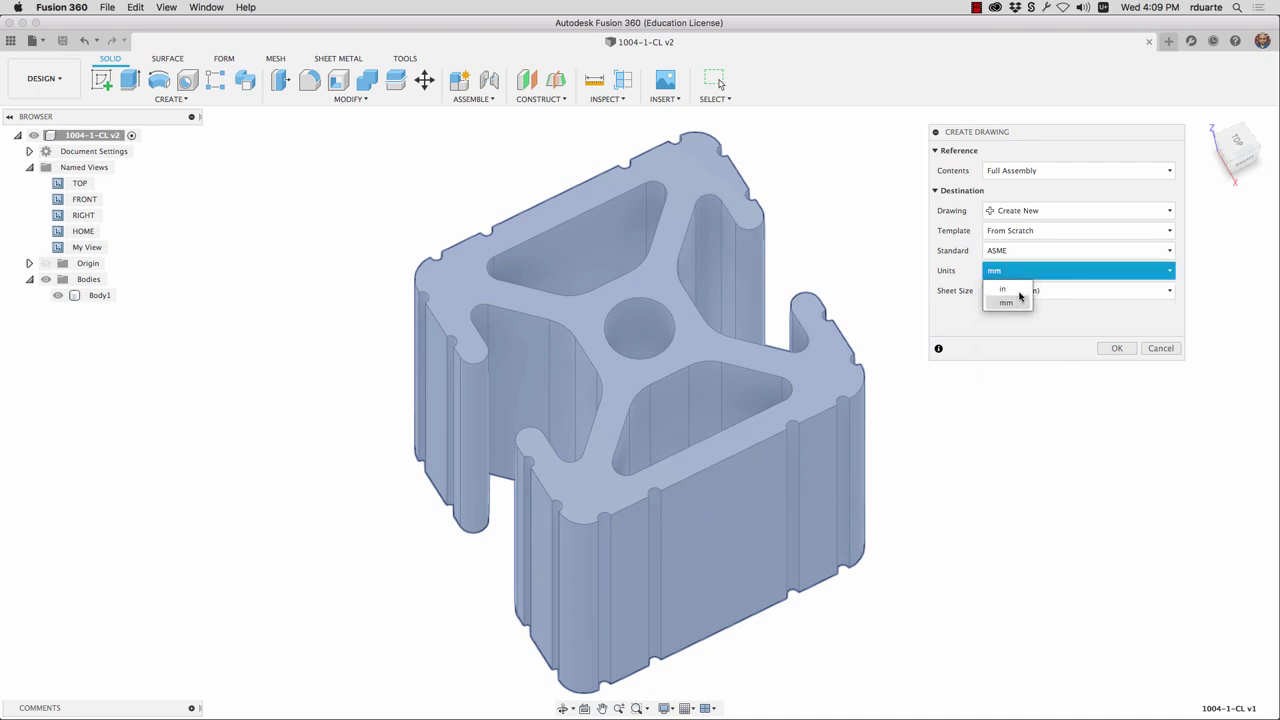
pyautogui.click(975, 280)
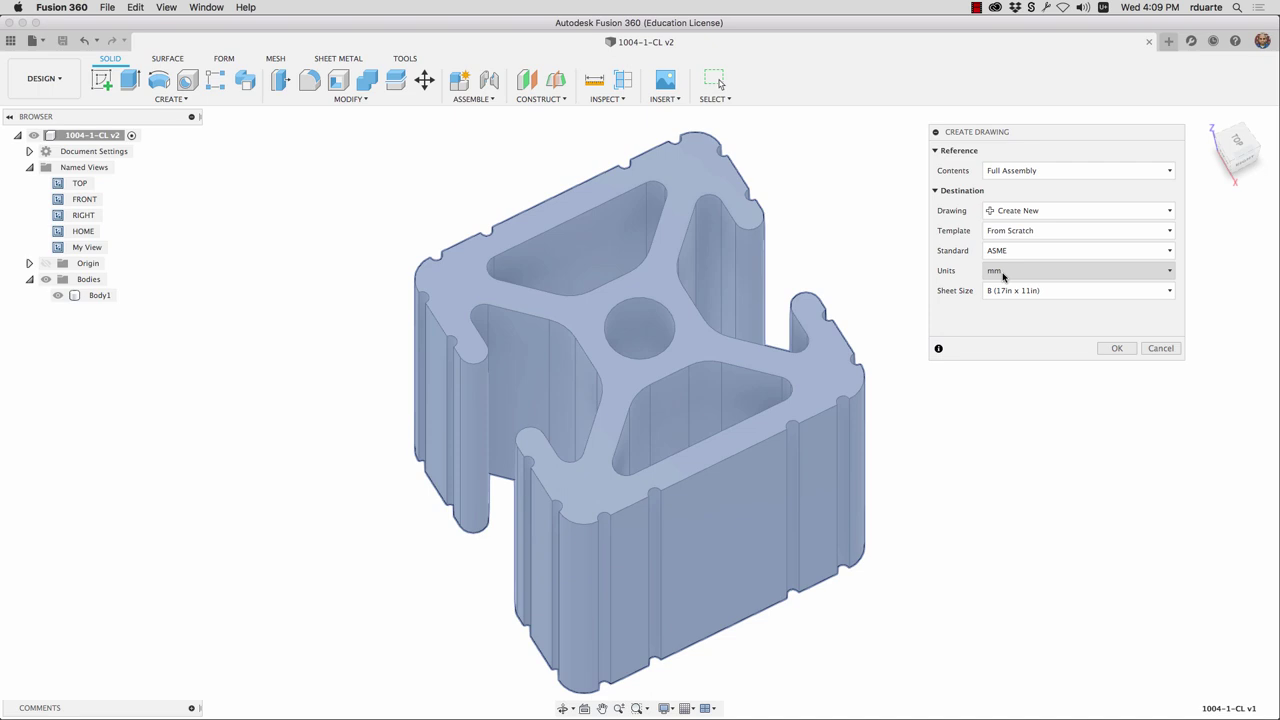
pyautogui.click(1126, 350)
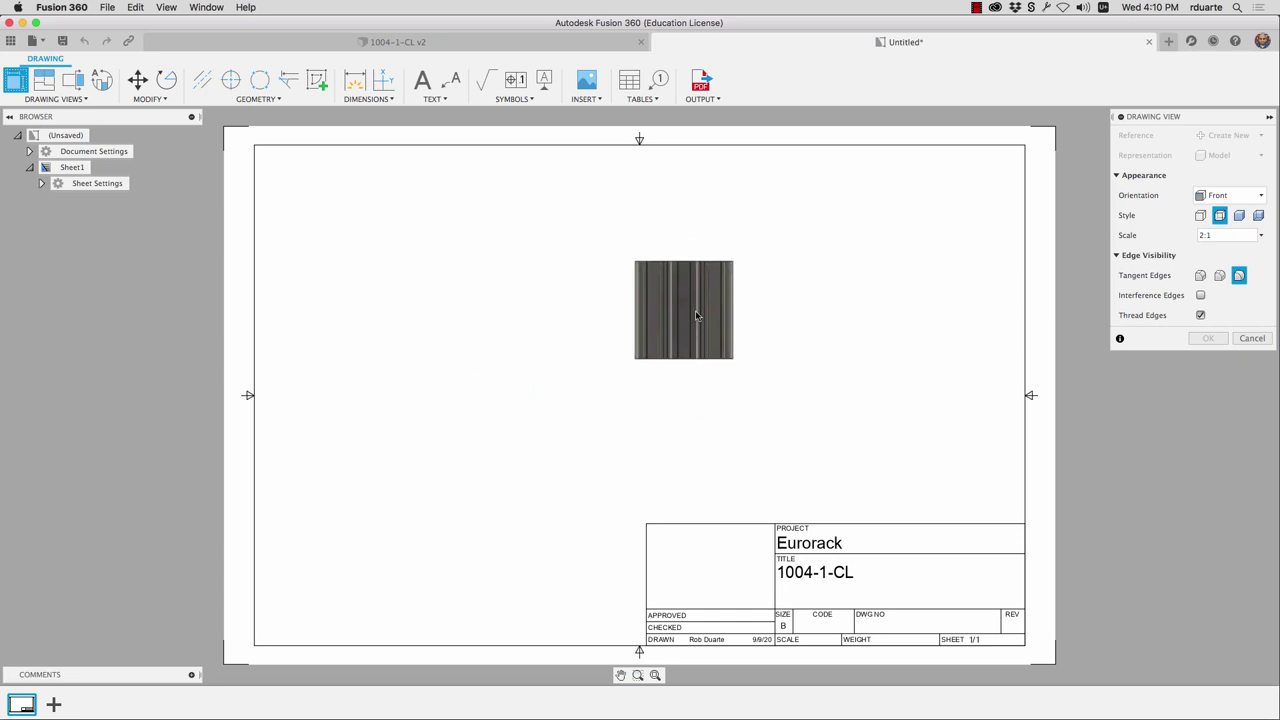
# - Orient the base drawing view to My View after briefly trying TOP
pyautogui.click(1226, 196)
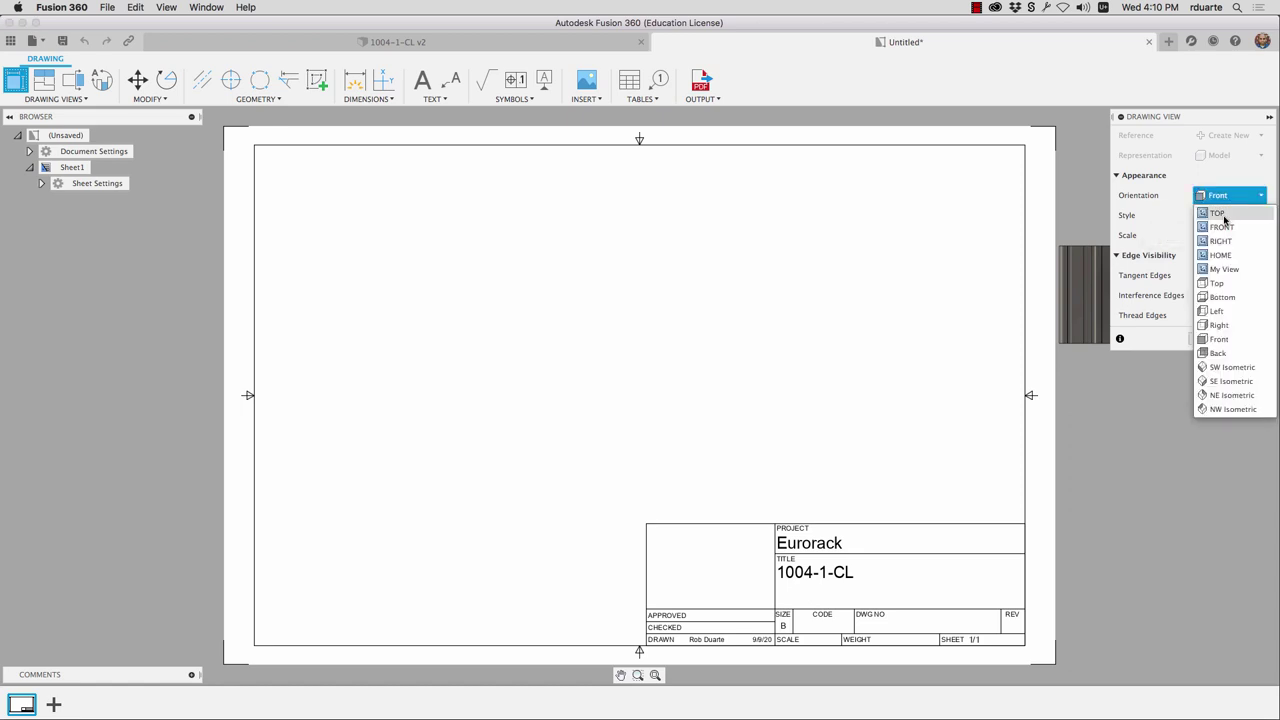
pyautogui.click(1222, 214)
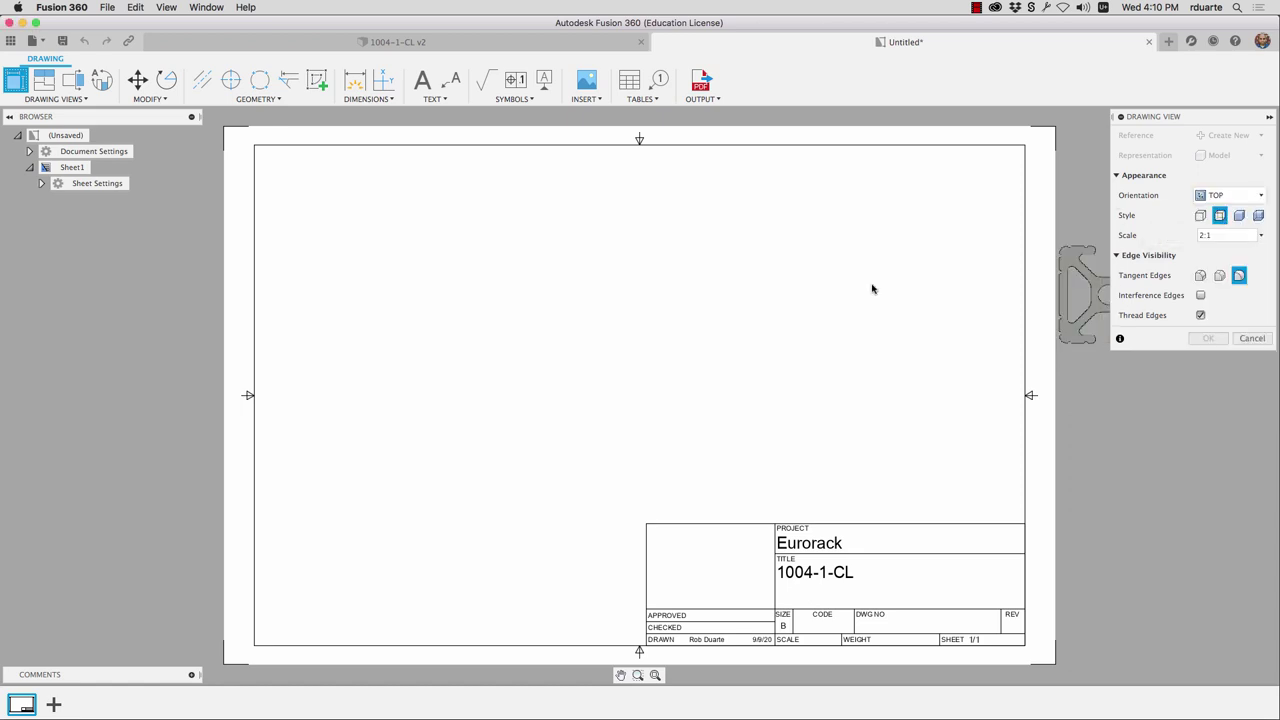
pyautogui.click(1199, 200)
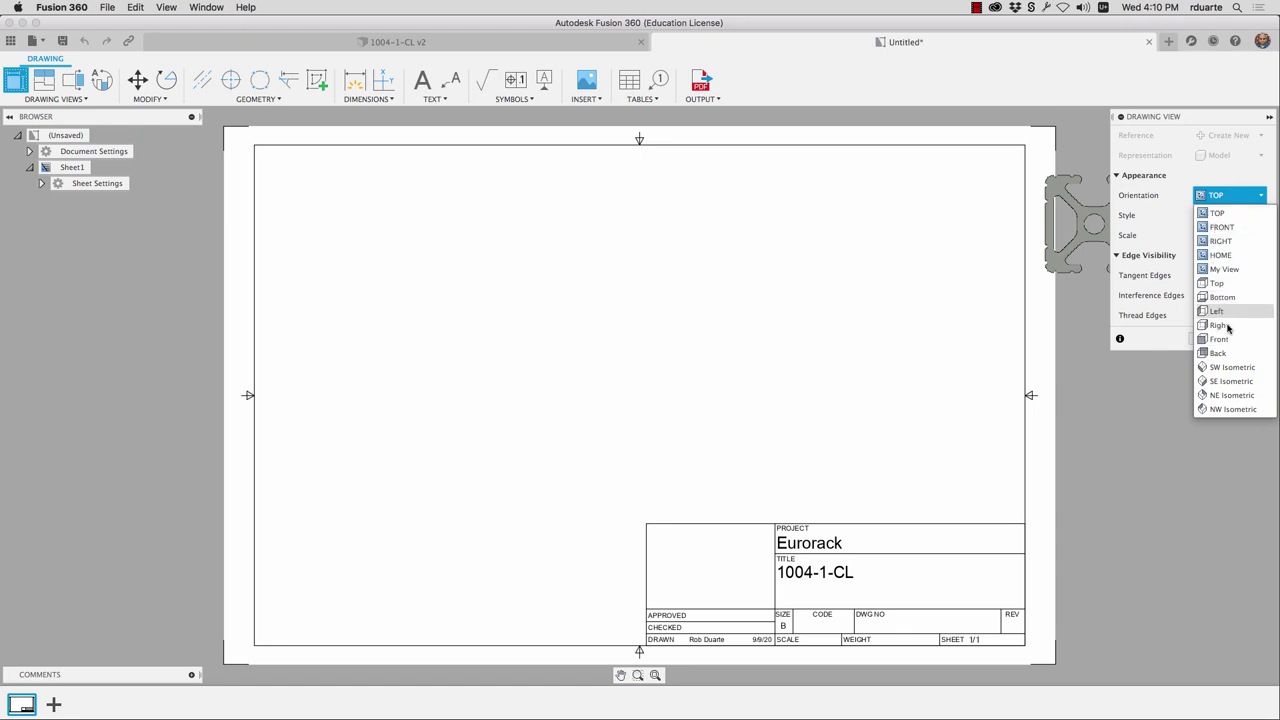
pyautogui.click(1224, 269)
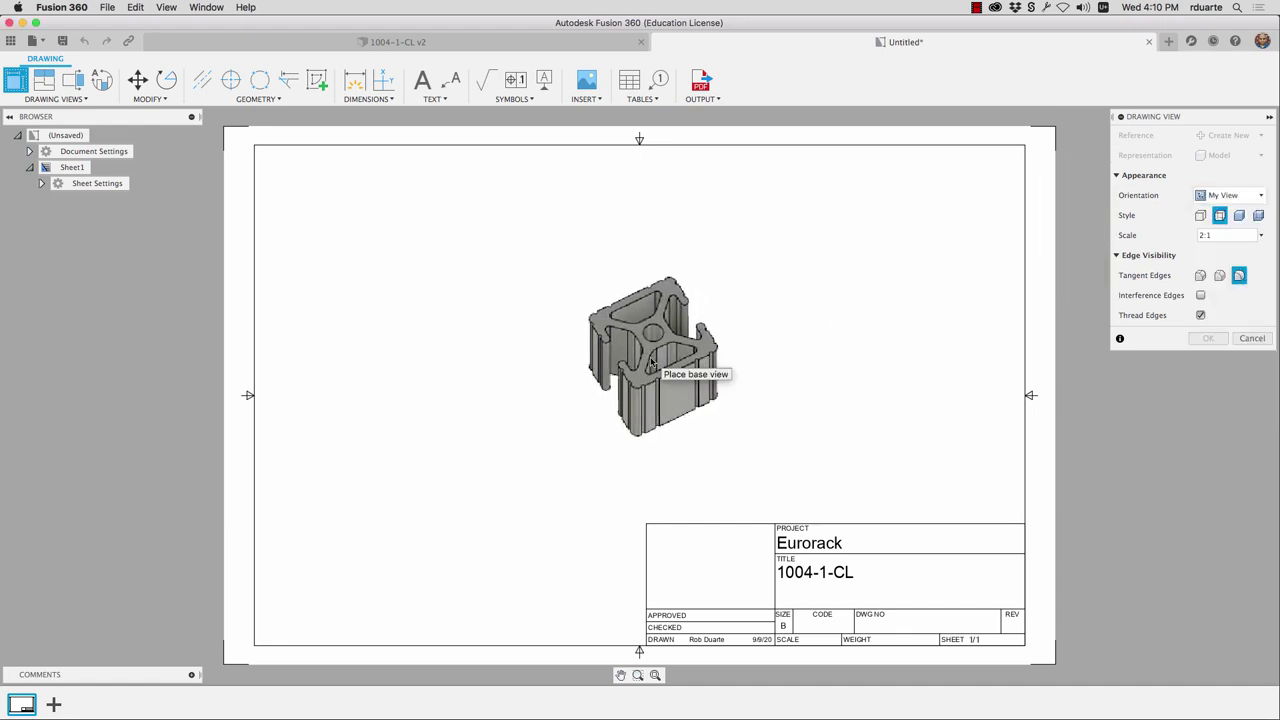
# - Try view scales 1:1 and 4:1, then set the scale to 6:1
pyautogui.click(1259, 236)
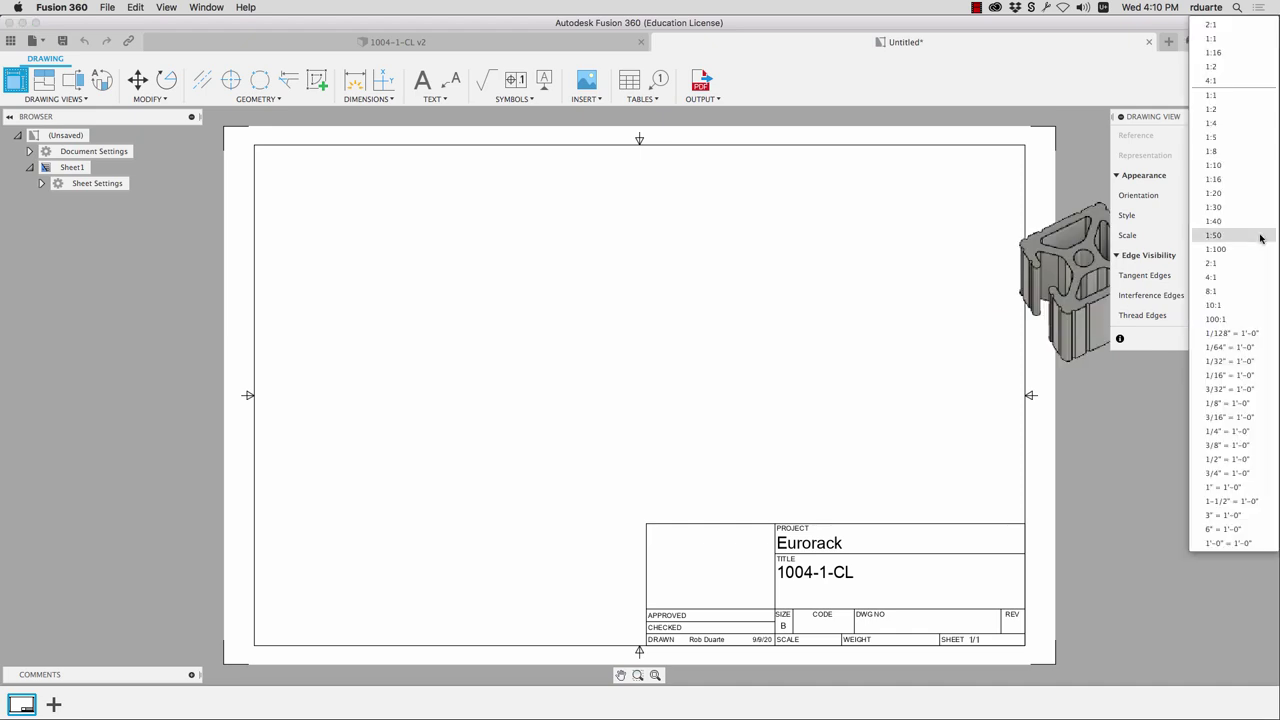
pyautogui.click(1234, 97)
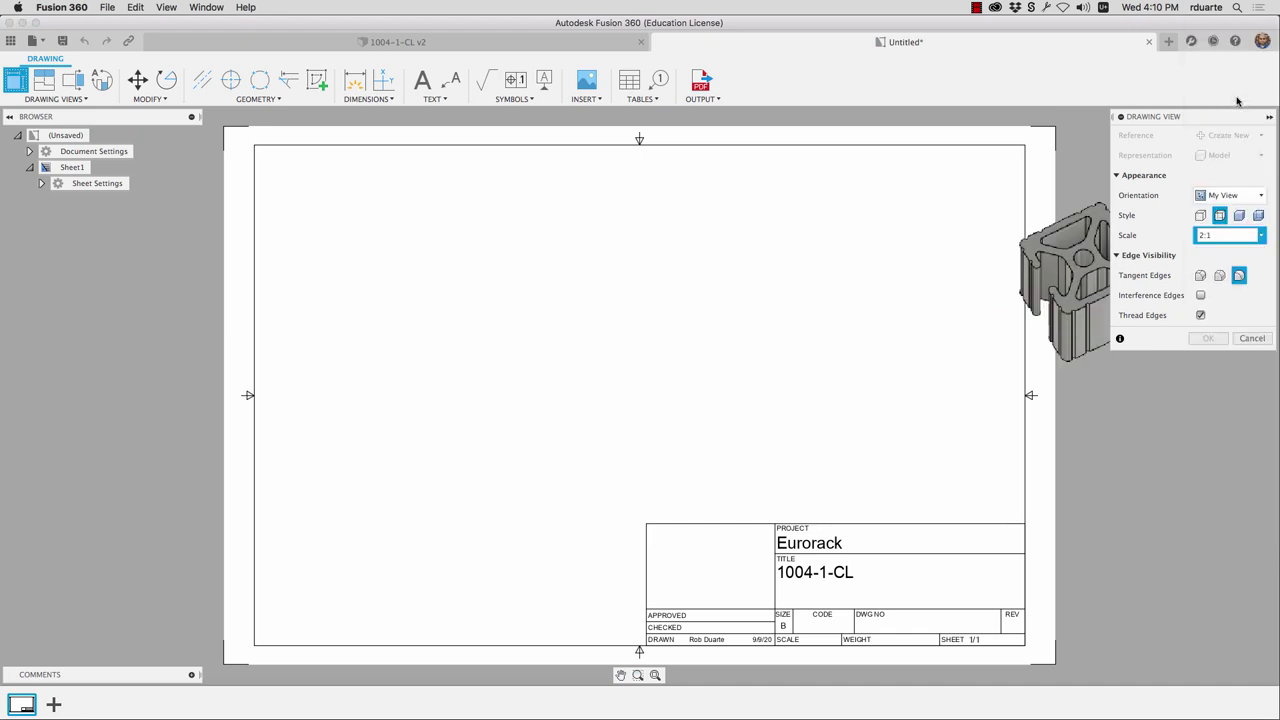
pyautogui.click(1259, 236)
pyautogui.click(1244, 277)
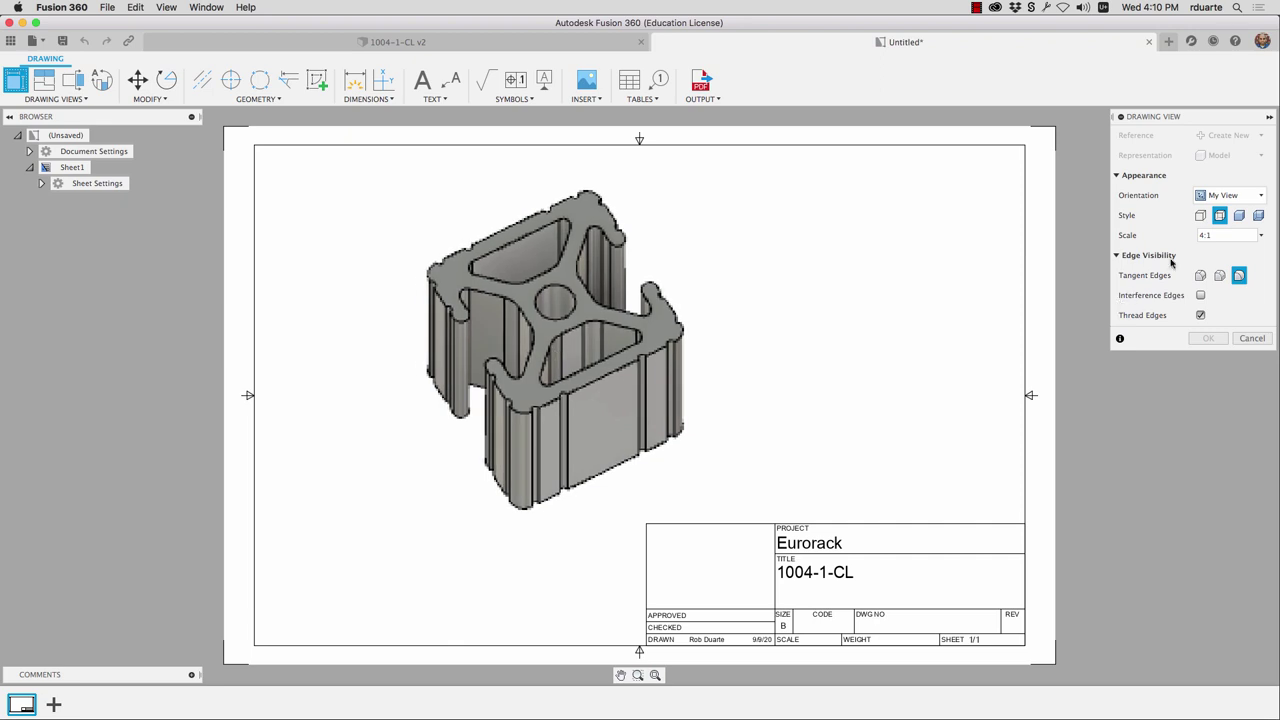
pyautogui.doubleClick(1205, 237)
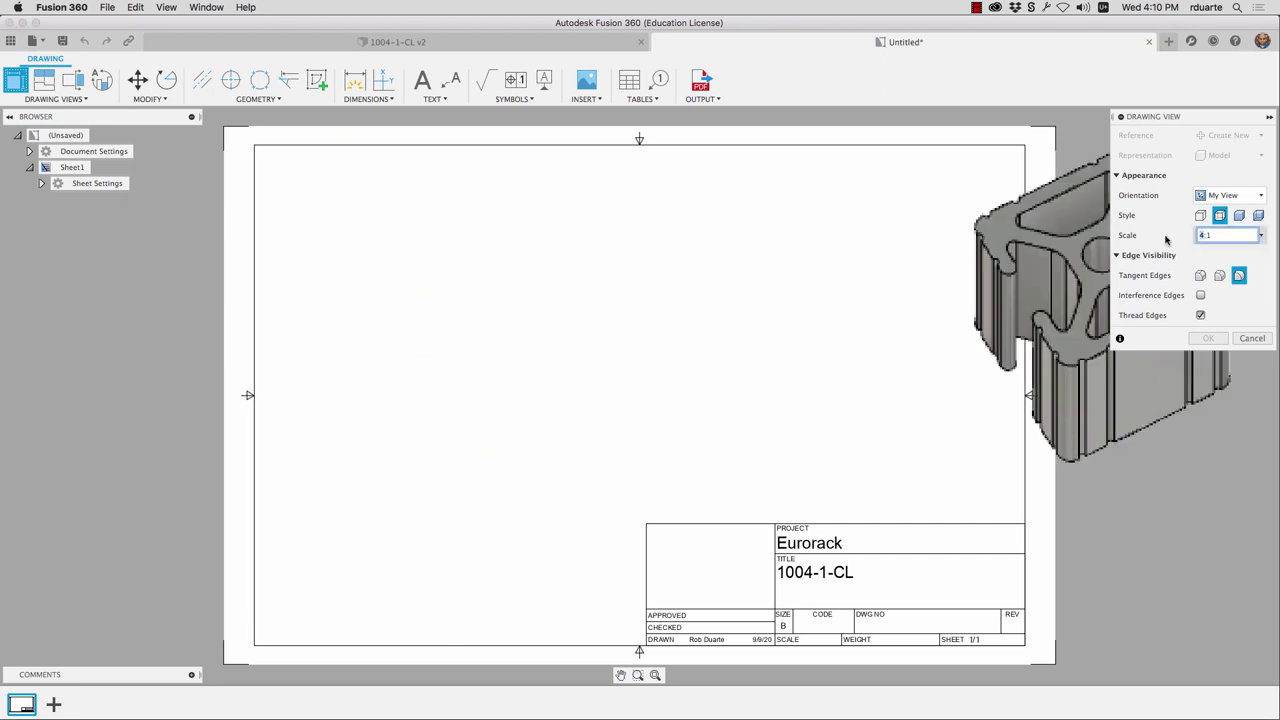
pyautogui.write('6')
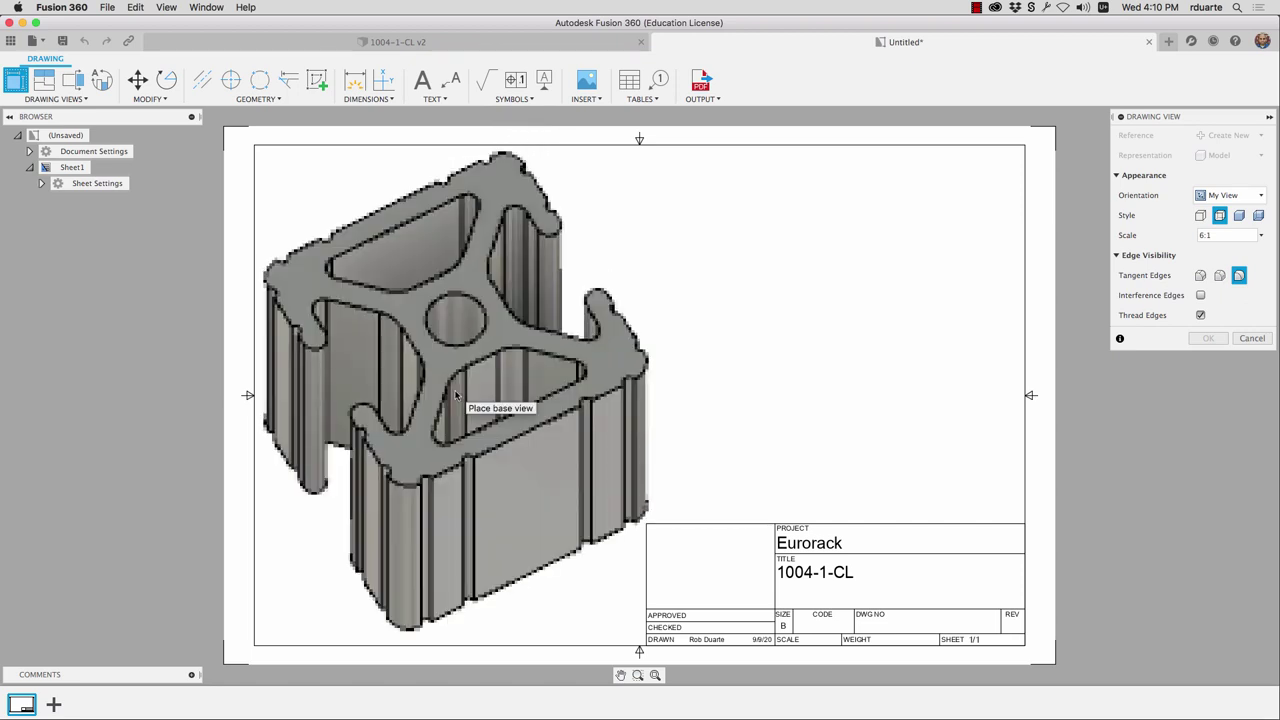
# - Place the base view on the sheet's left side with the Visible Edges style and confirm
pyautogui.click(455, 394)
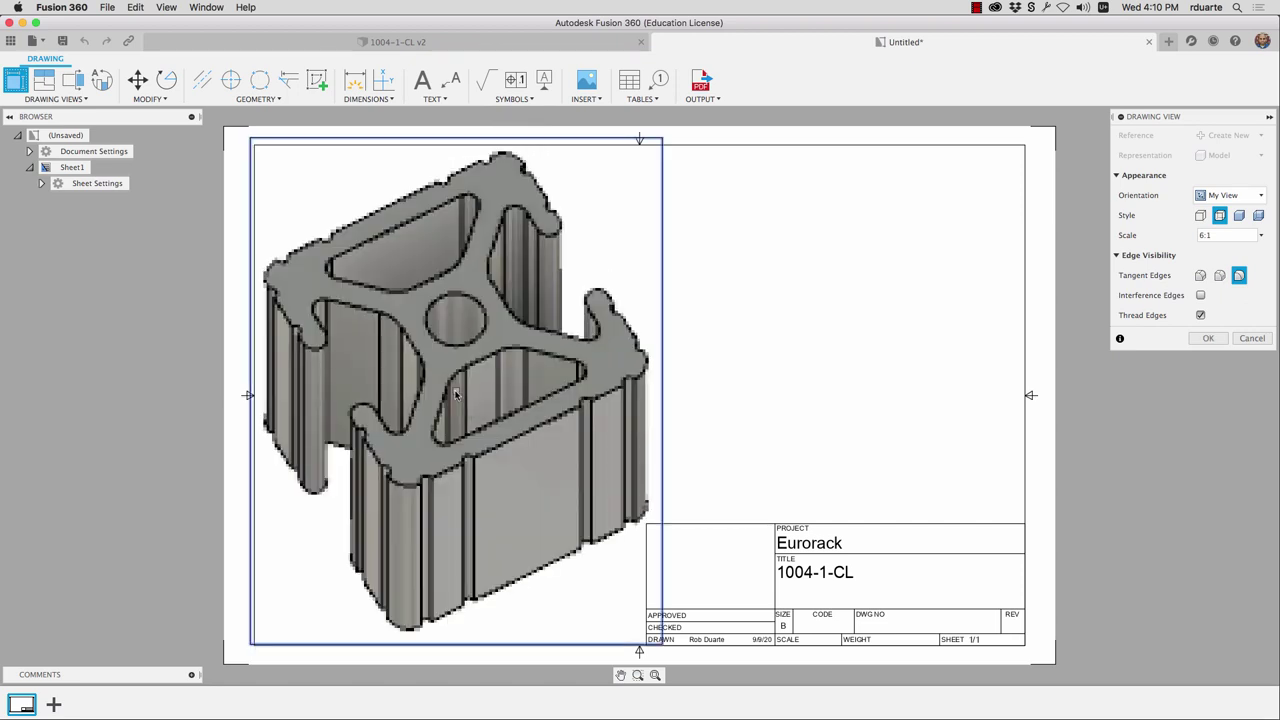
pyautogui.click(1201, 216)
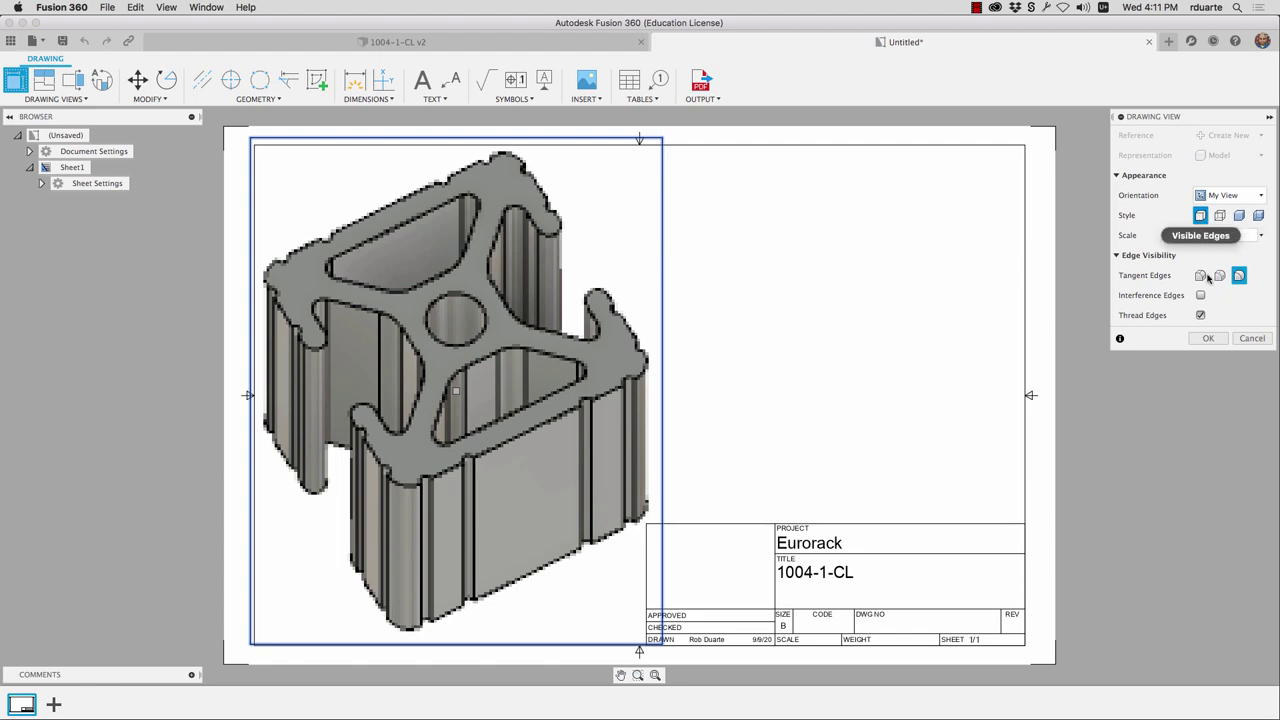
pyautogui.click(1212, 339)
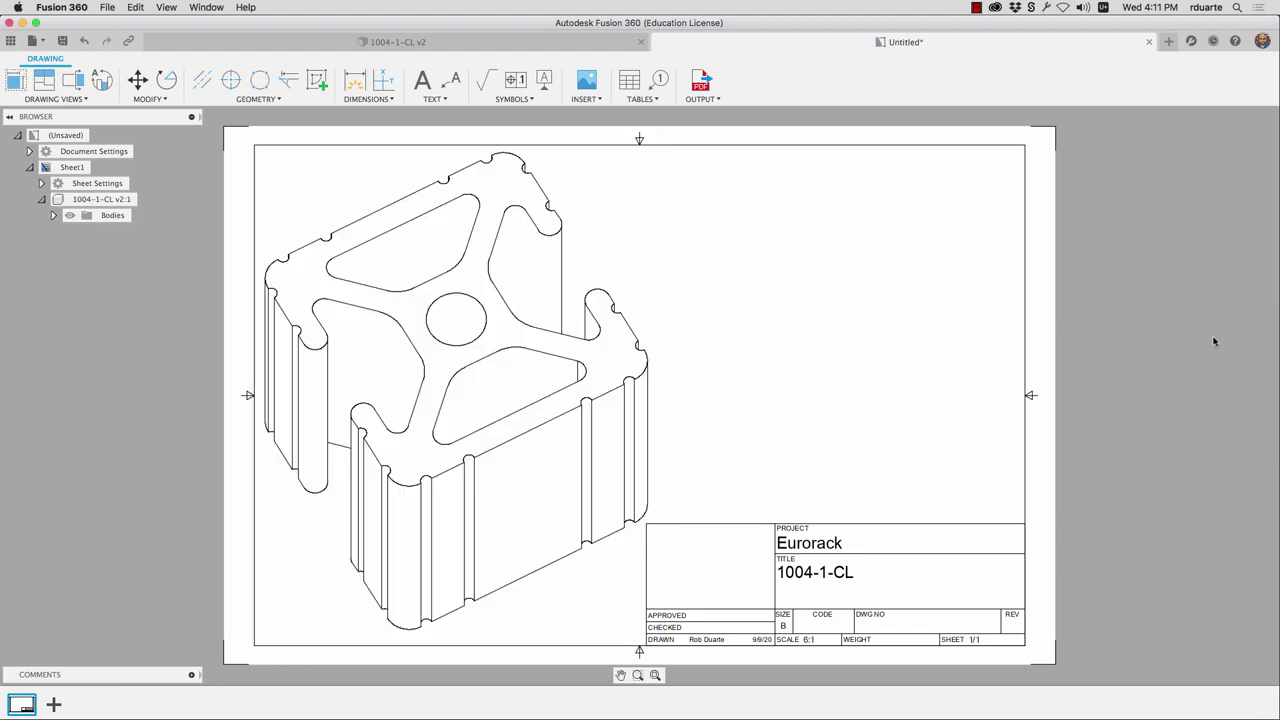
# - Export the drawing sheet to PDF, saving it as mydrawings
pyautogui.click(704, 84)
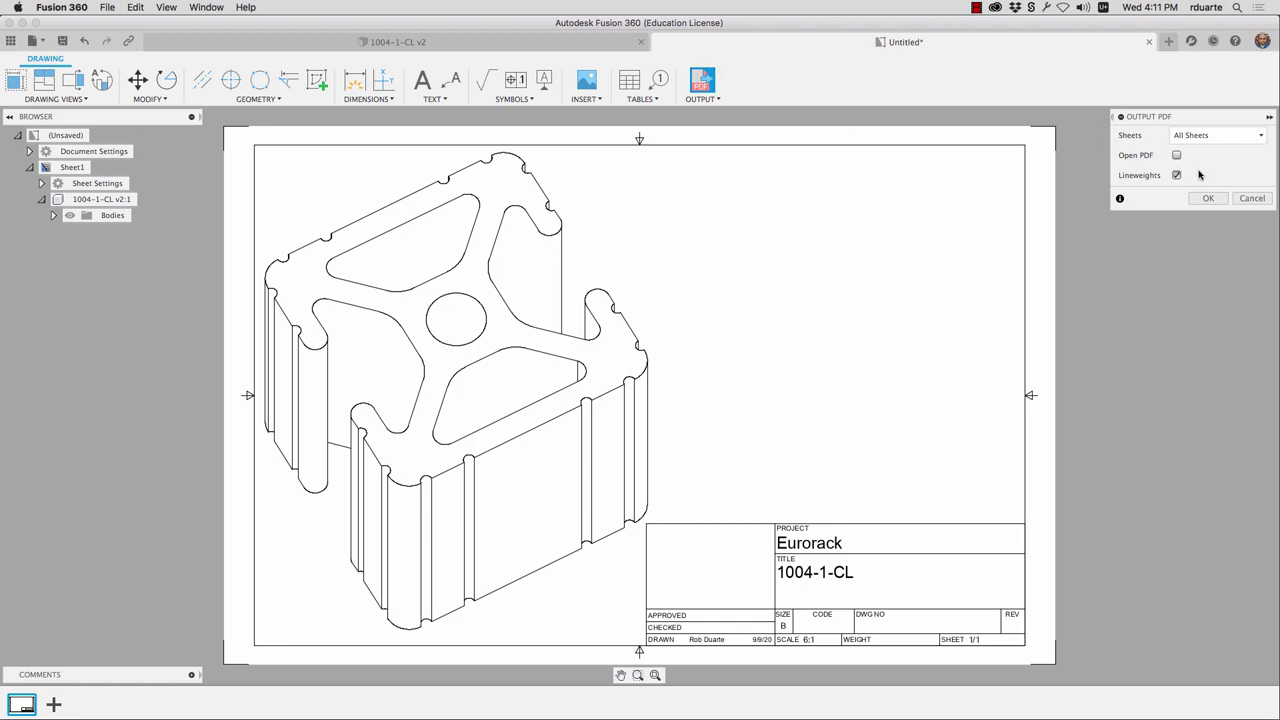
pyautogui.moveTo(1168, 118); pyautogui.dragTo(981, 129)
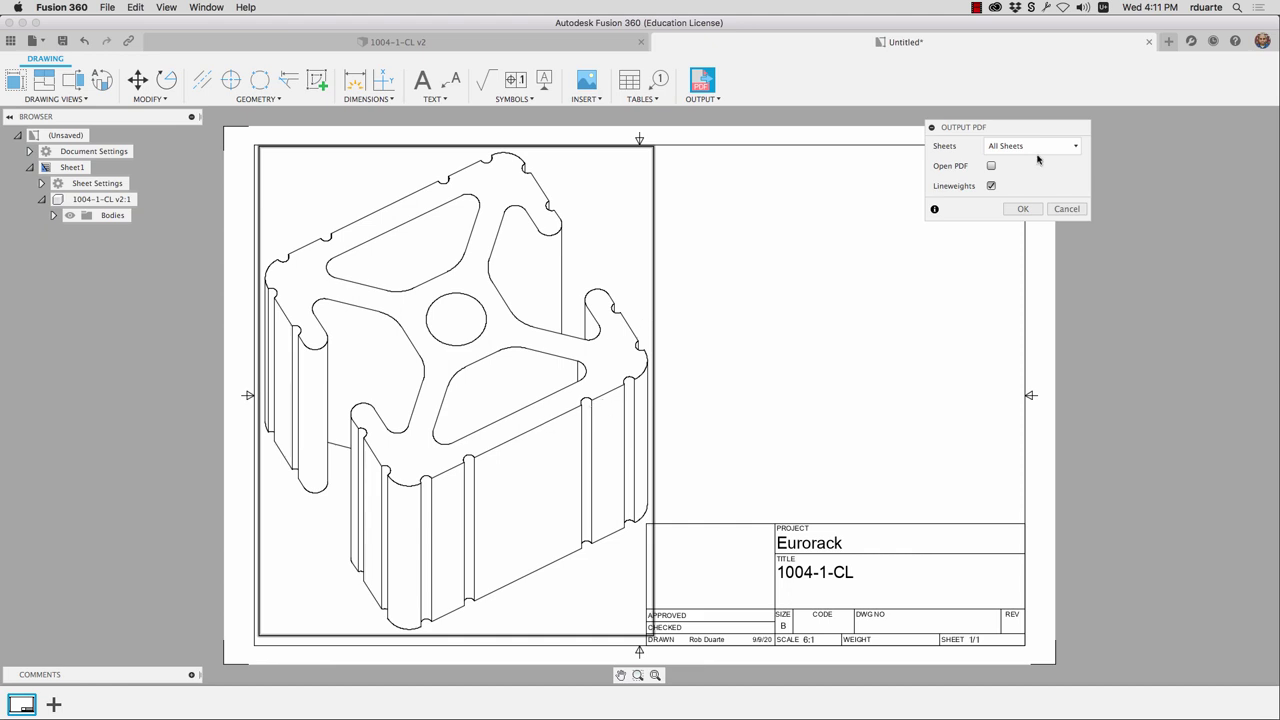
pyautogui.click(1028, 210)
pyautogui.write('mydrawings')
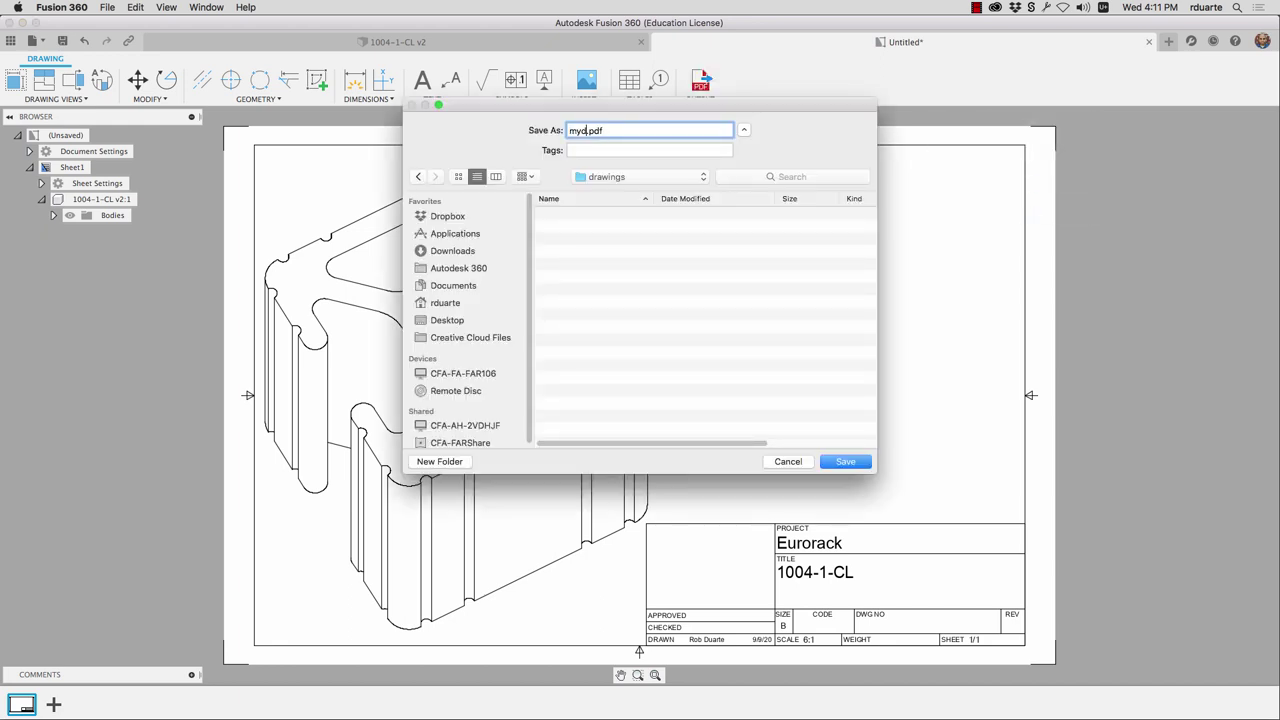
pyautogui.press('Return')
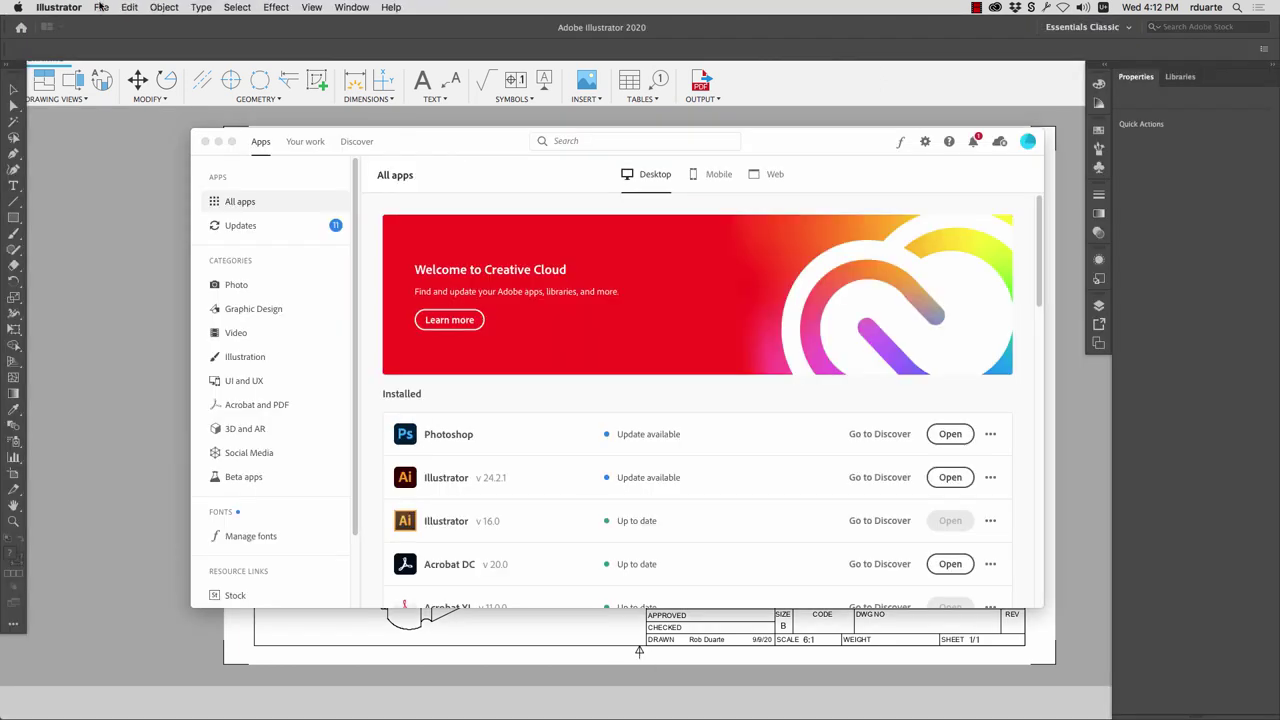
# - Open mydrawing.pdf from the drawings folder in Illustrator
pyautogui.click(101, 7)
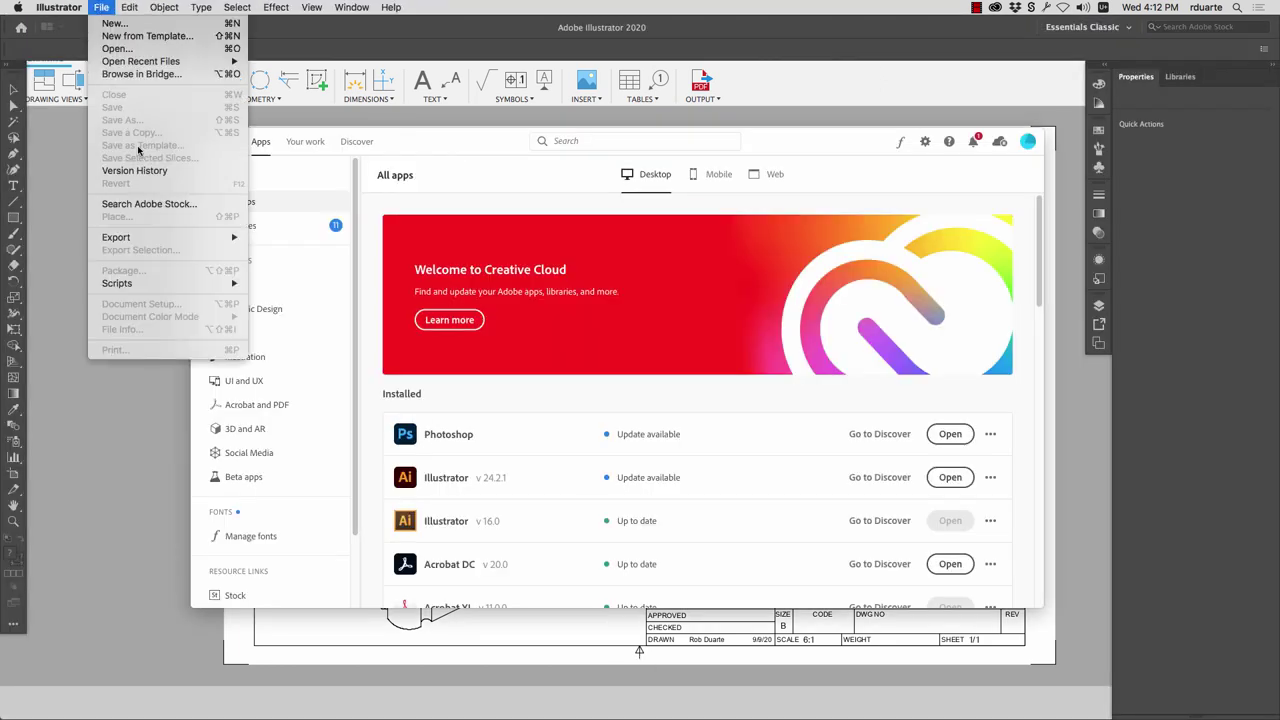
pyautogui.click(118, 48)
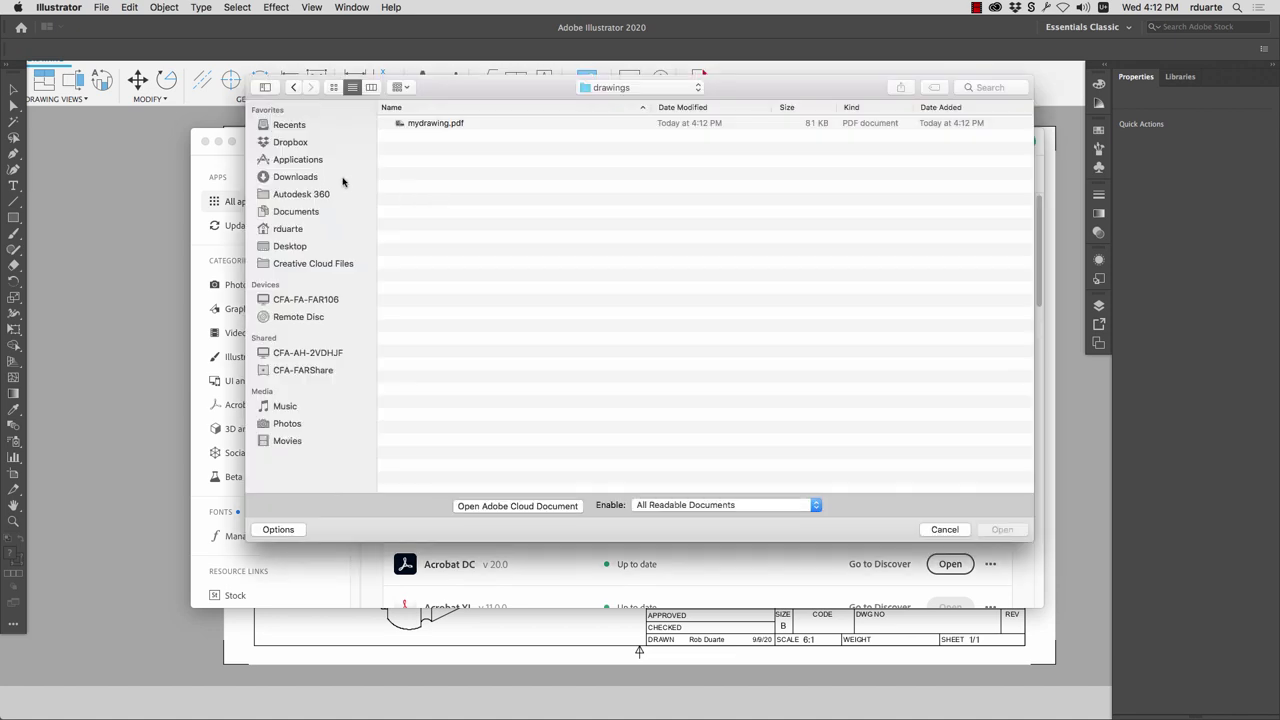
pyautogui.click(437, 124)
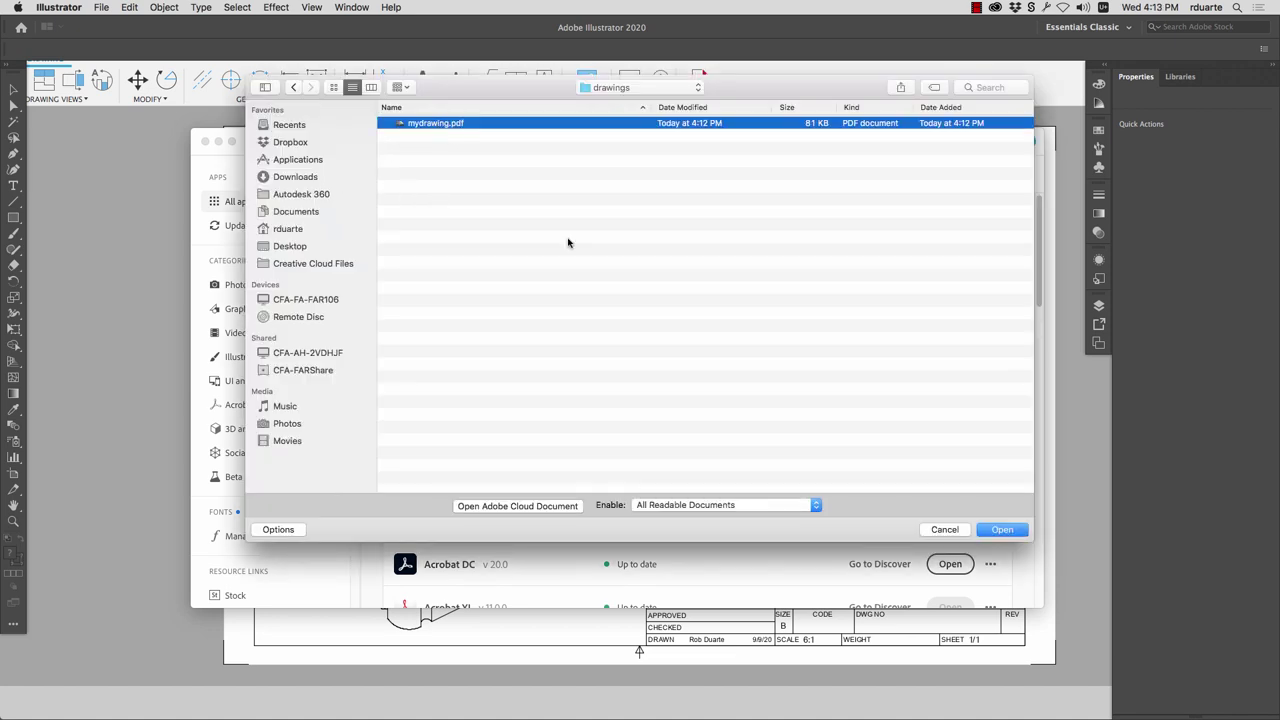
pyautogui.click(1003, 530)
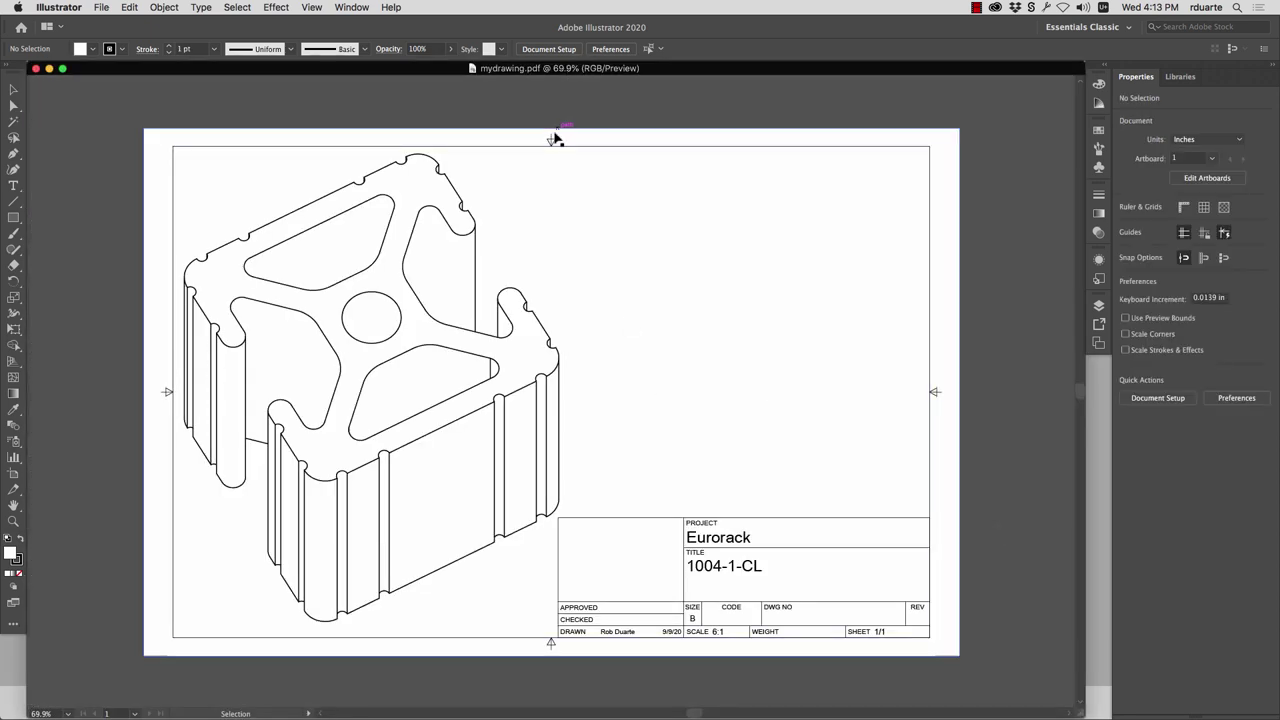
# - Delete the sheet border lines, centre marks, title-block lines and title-block text
pyautogui.doubleClick(551, 142)
pyautogui.press('Delete')
pyautogui.moveTo(915, 370); pyautogui.dragTo(988, 437)
pyautogui.press('Delete')
pyautogui.press('Delete')
pyautogui.moveTo(606, 503); pyautogui.dragTo(955, 652)
pyautogui.press('Delete')
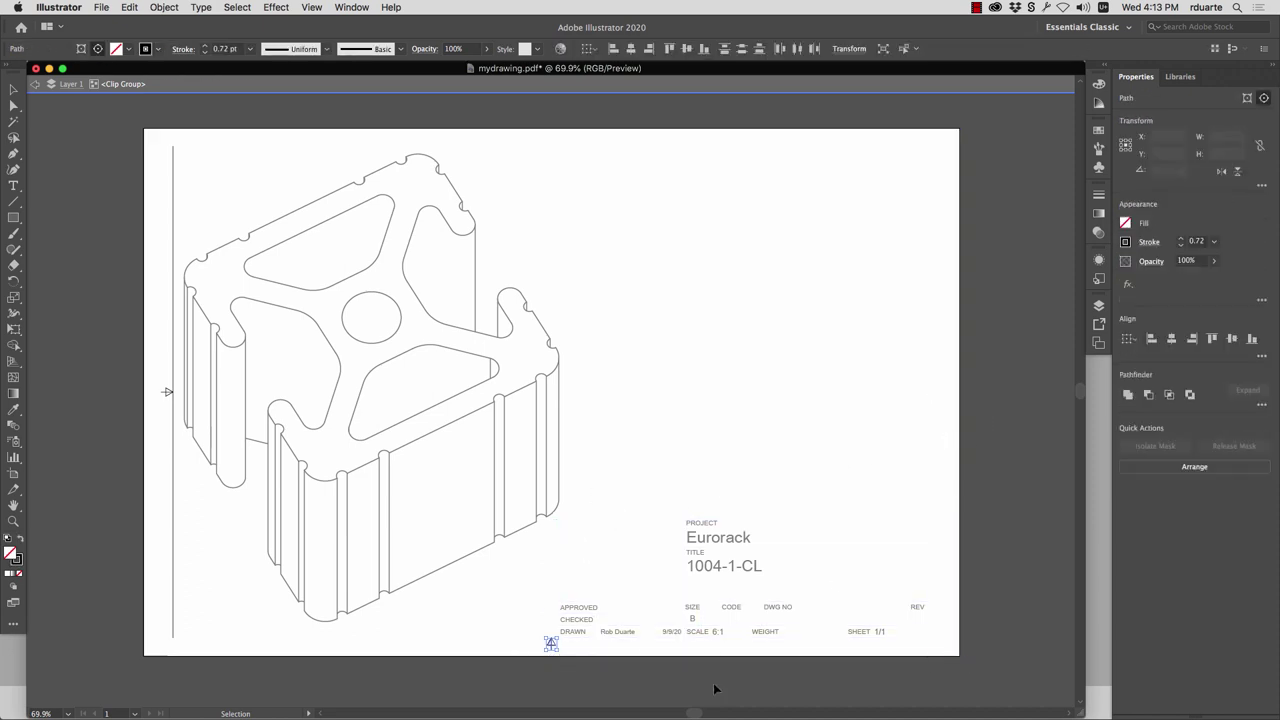
pyautogui.press('Escape')
pyautogui.click(700, 637)
pyautogui.press('Delete')
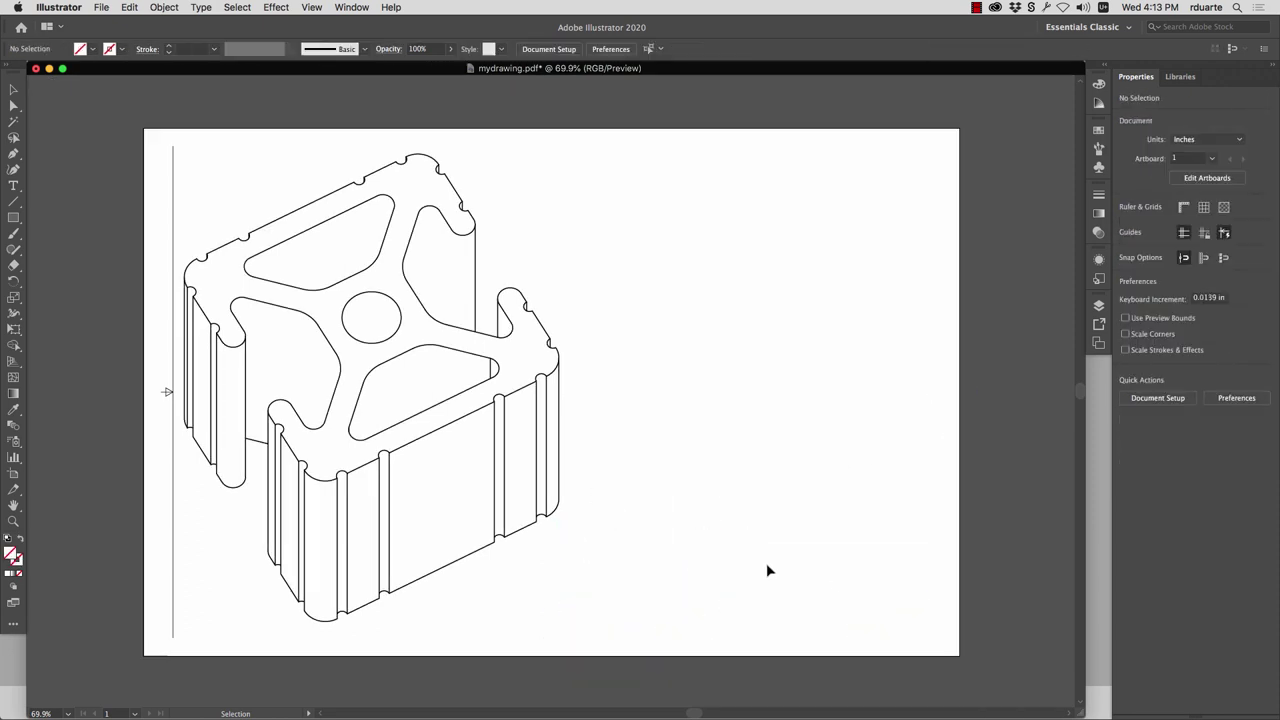
pyautogui.click(175, 207)
pyautogui.press('Delete')
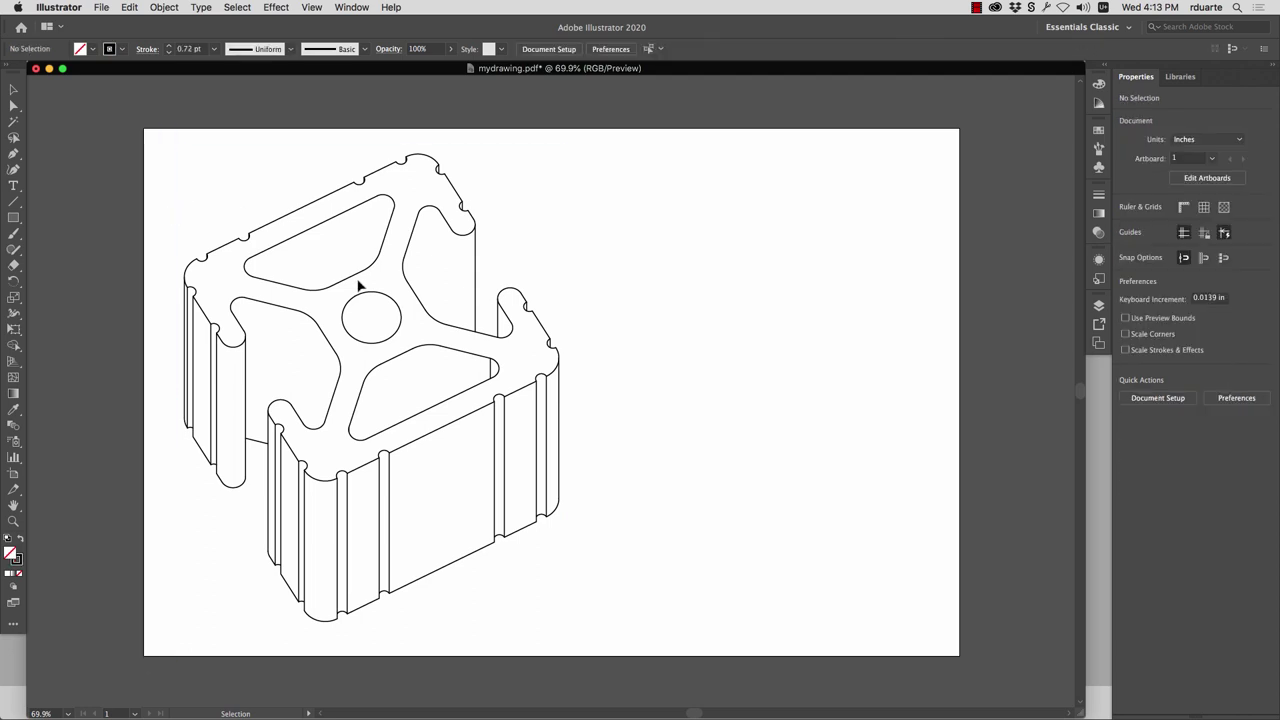
# - Fit the artboard to the artwork bounds (about 8.06 in × 9.99 in), then clear the selection
pyautogui.click(101, 7)
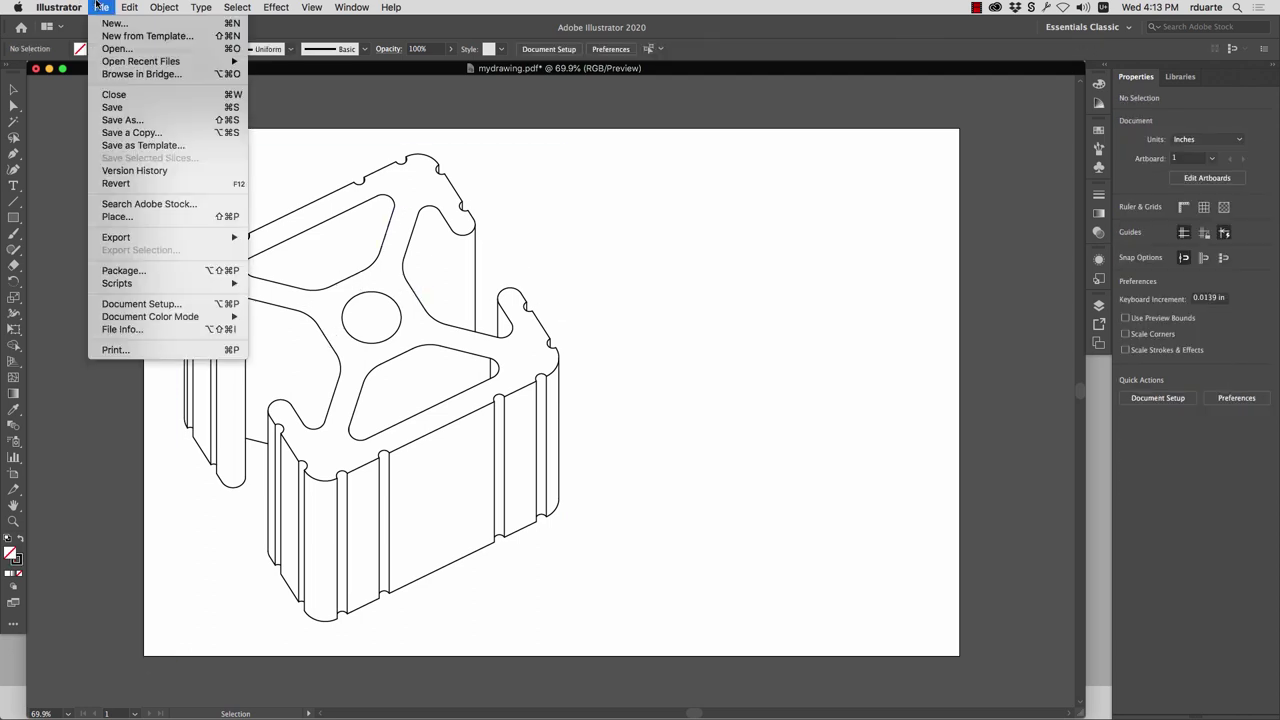
pyautogui.click(157, 305)
pyautogui.click(607, 179)
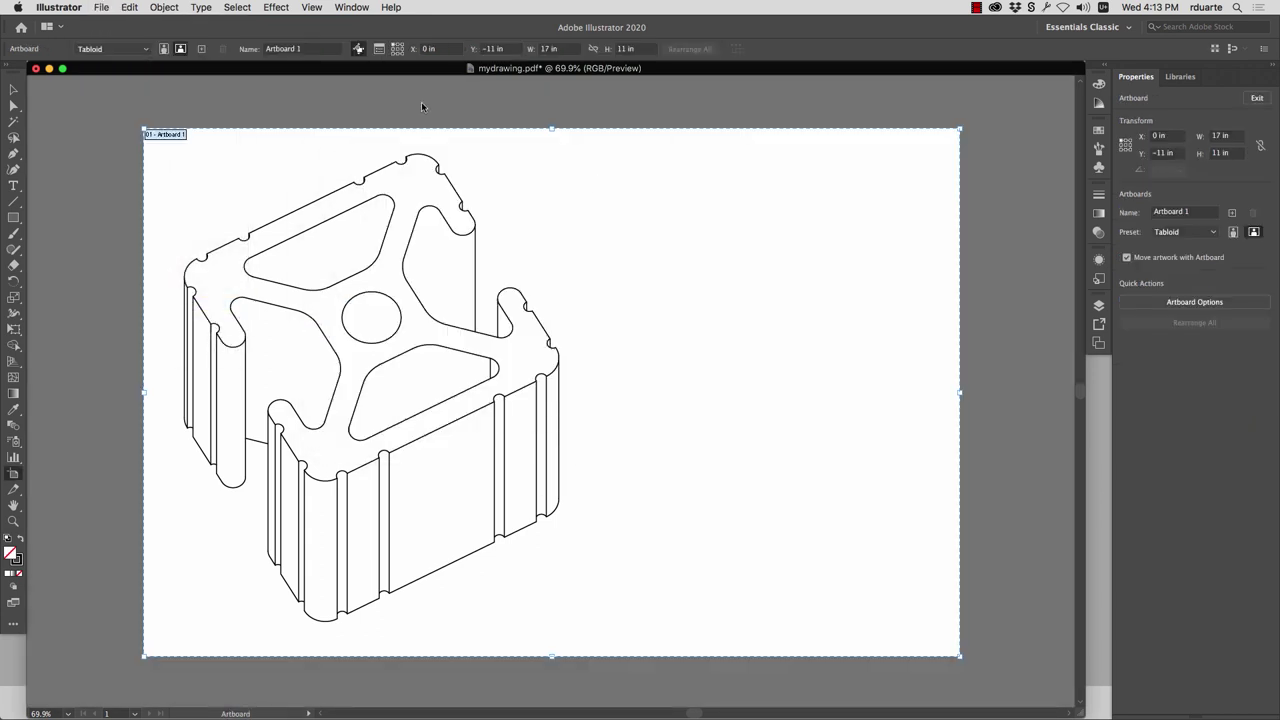
pyautogui.click(140, 49)
pyautogui.click(136, 78)
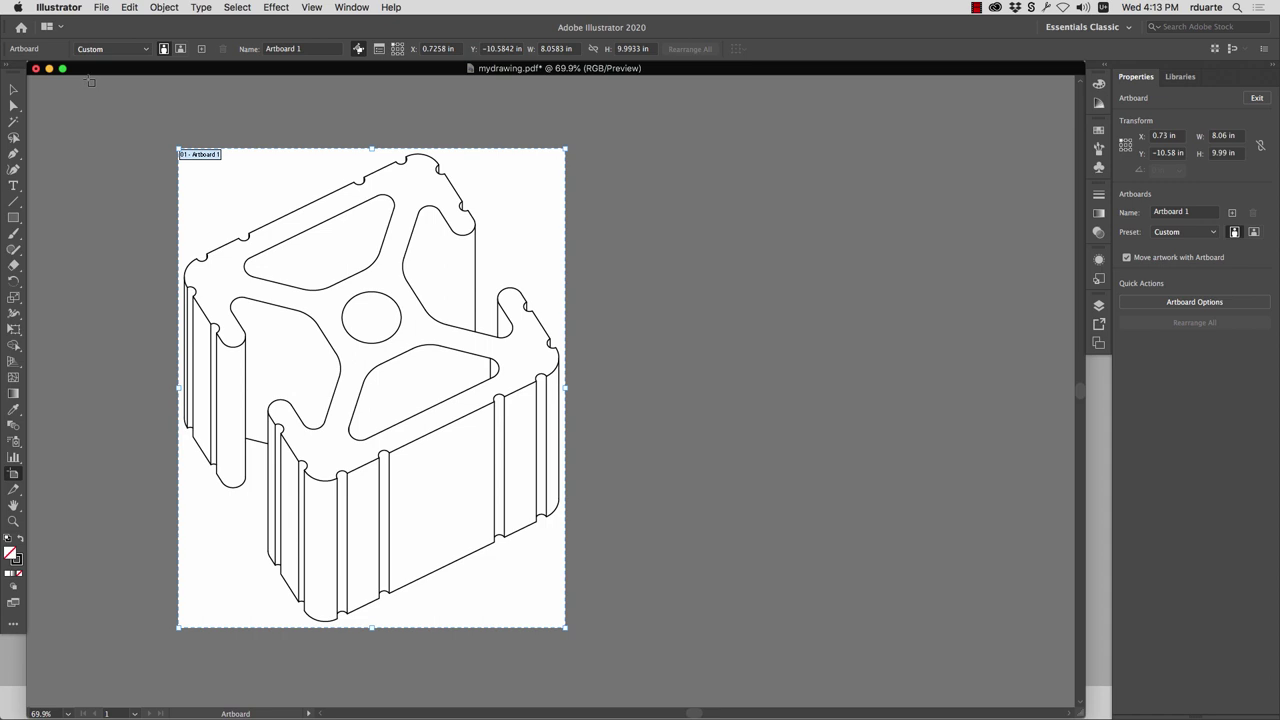
pyautogui.click(15, 90)
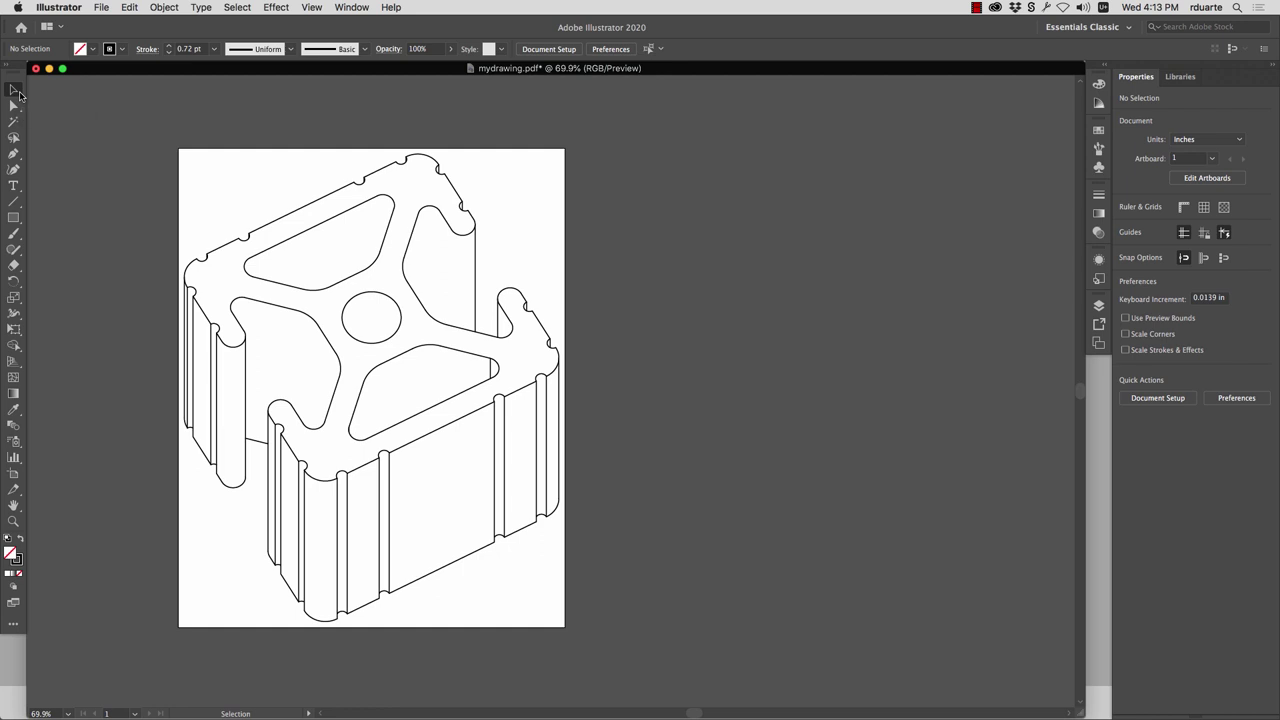
pyautogui.click(306, 288)
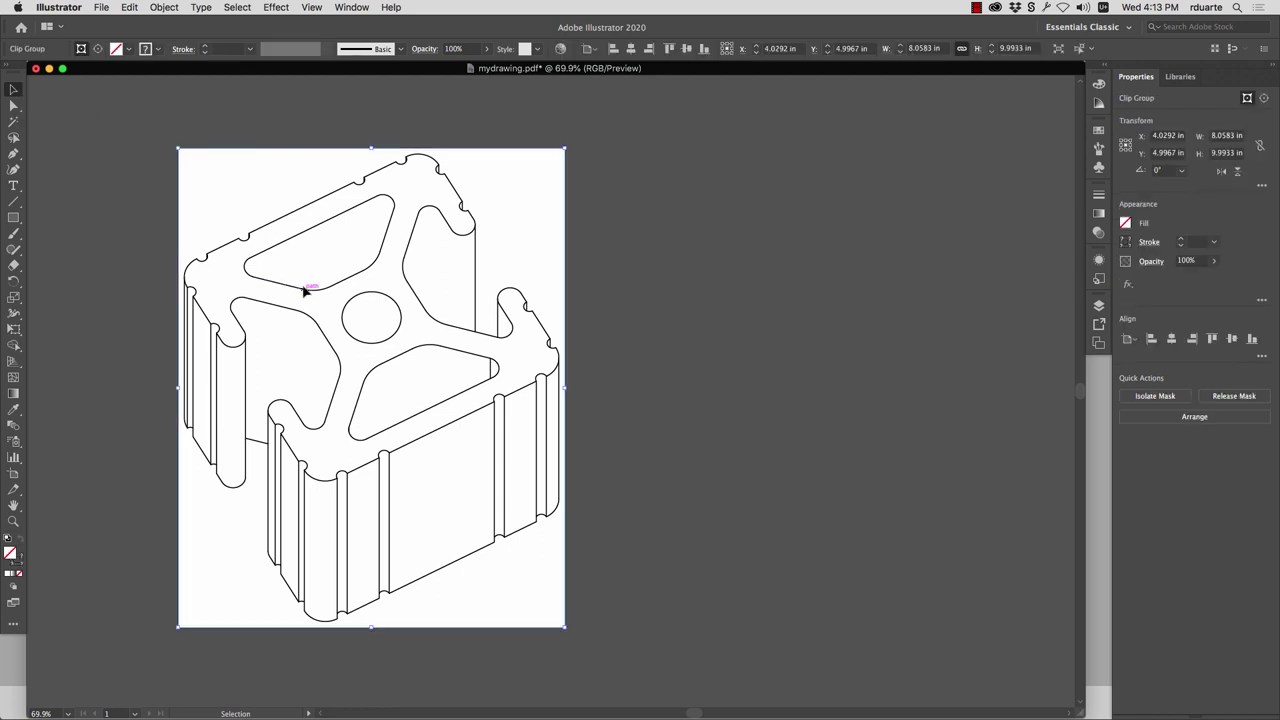
pyautogui.doubleClick(299, 234)
pyautogui.click(300, 238)
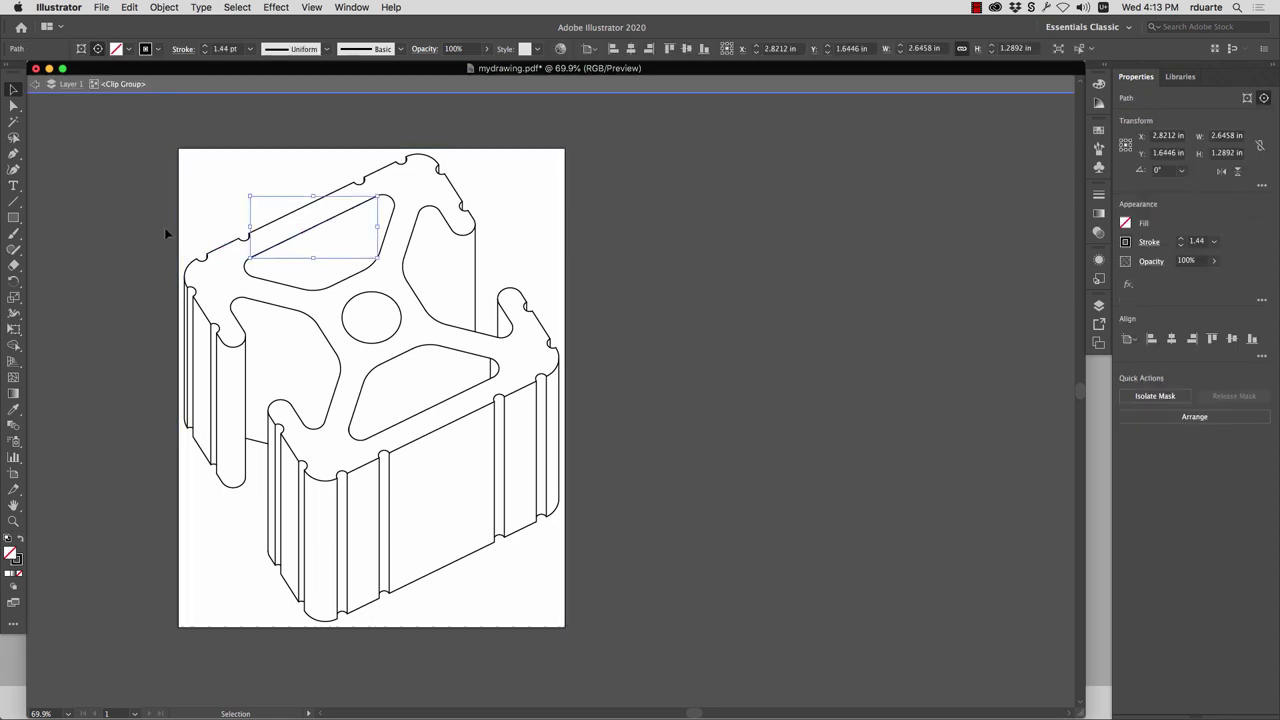